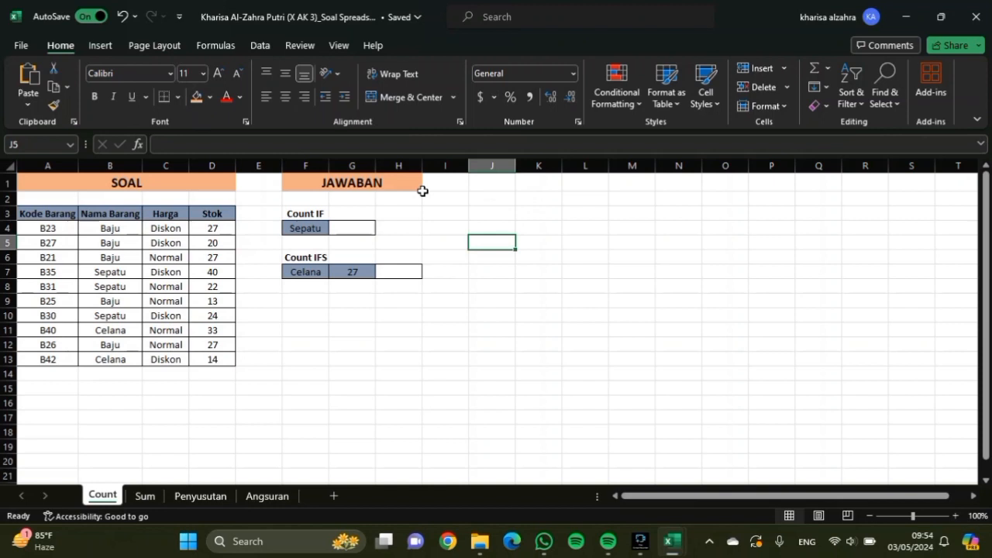
# - Enter a COUNTIF formula in G4 of the Count sheet that counts "Sepatu" in B4:B13
pyautogui.click(351, 225)
pyautogui.write('=')
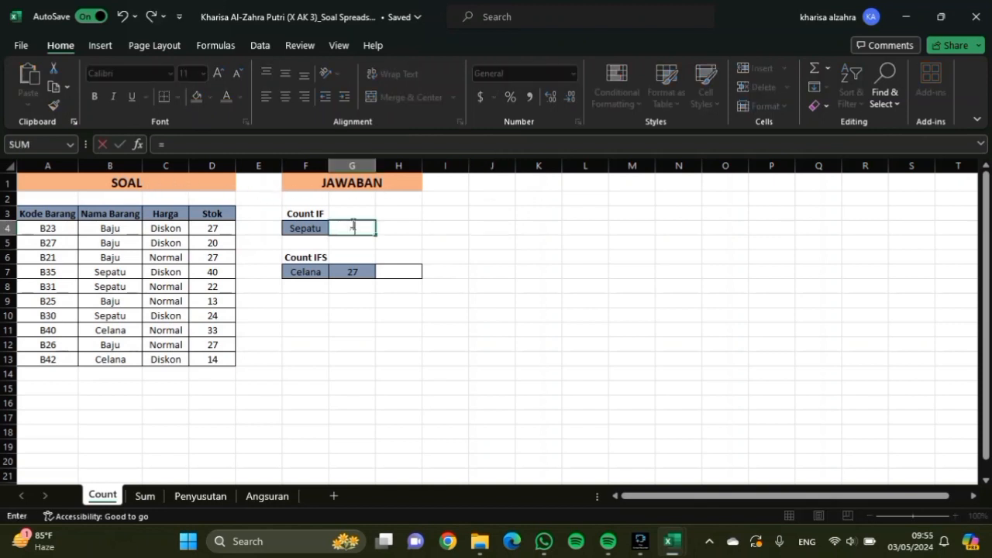
pyautogui.write('CO')
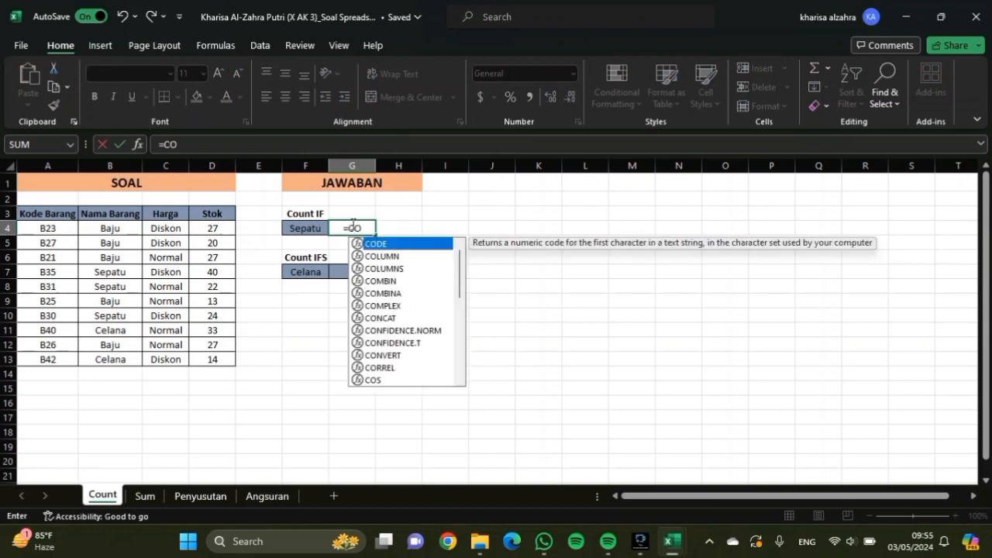
pyautogui.write('UNTIF')
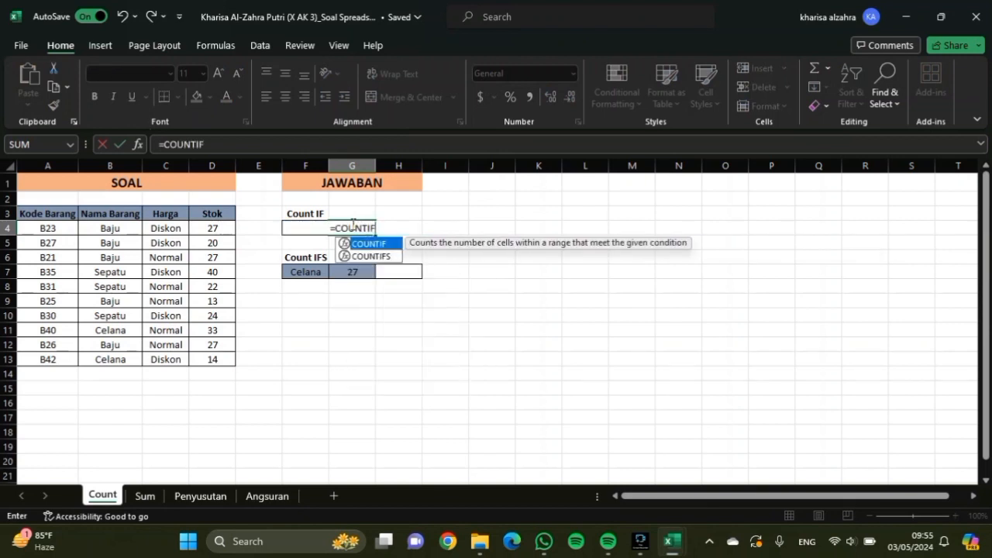
pyautogui.write('(')
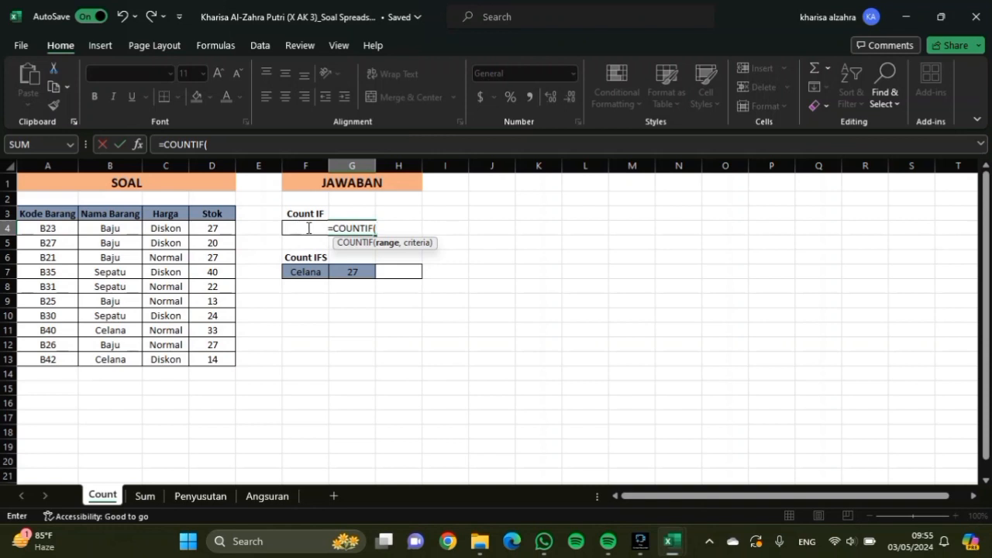
pyautogui.moveTo(127, 228); pyautogui.dragTo(124, 361)
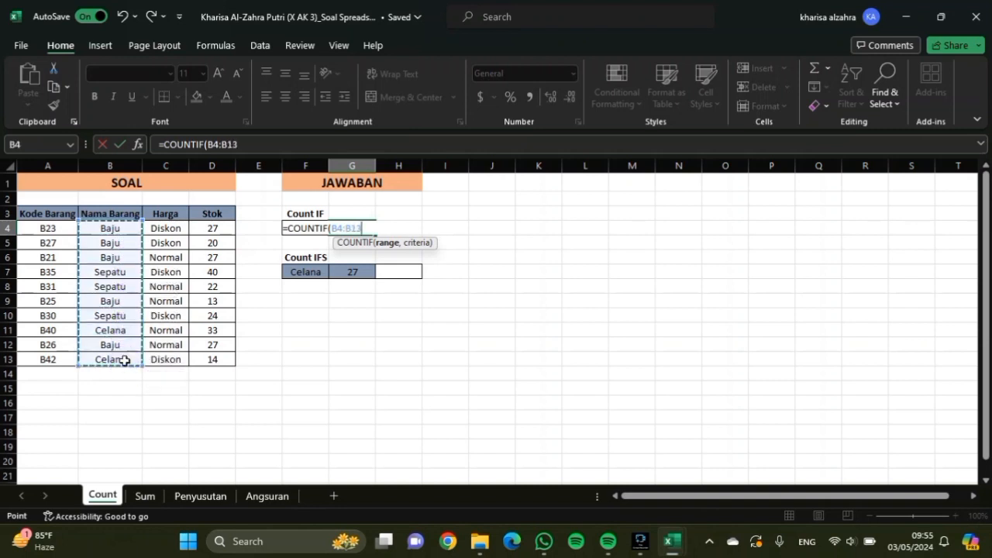
pyautogui.write(',')
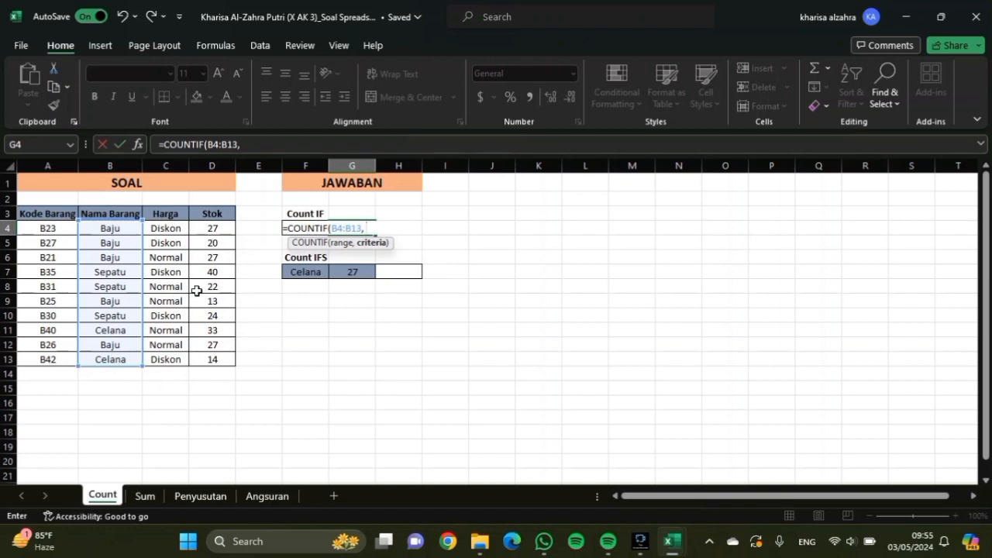
pyautogui.write(' "S')
pyautogui.press('capslock')
pyautogui.write('epatu")')
pyautogui.press('Return')
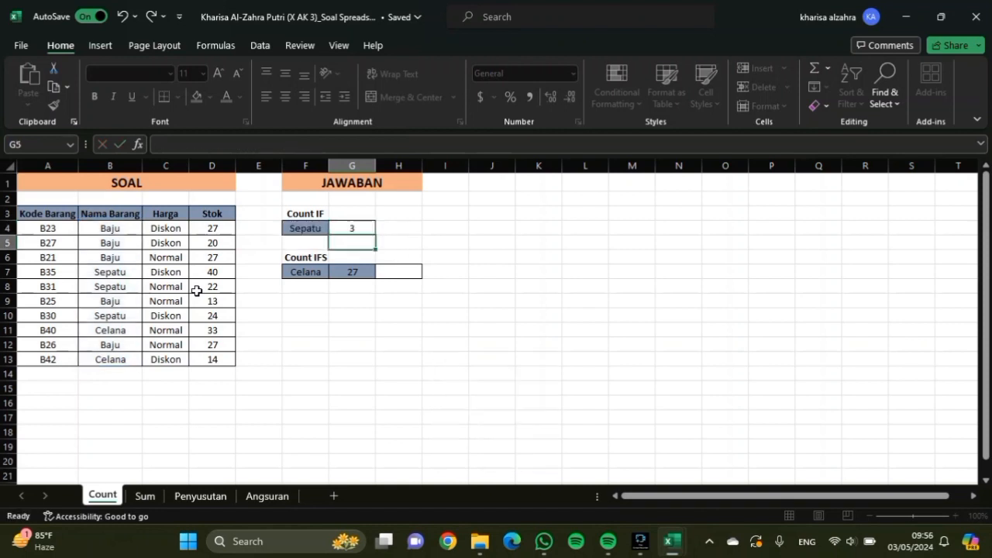
pyautogui.click(371, 227)
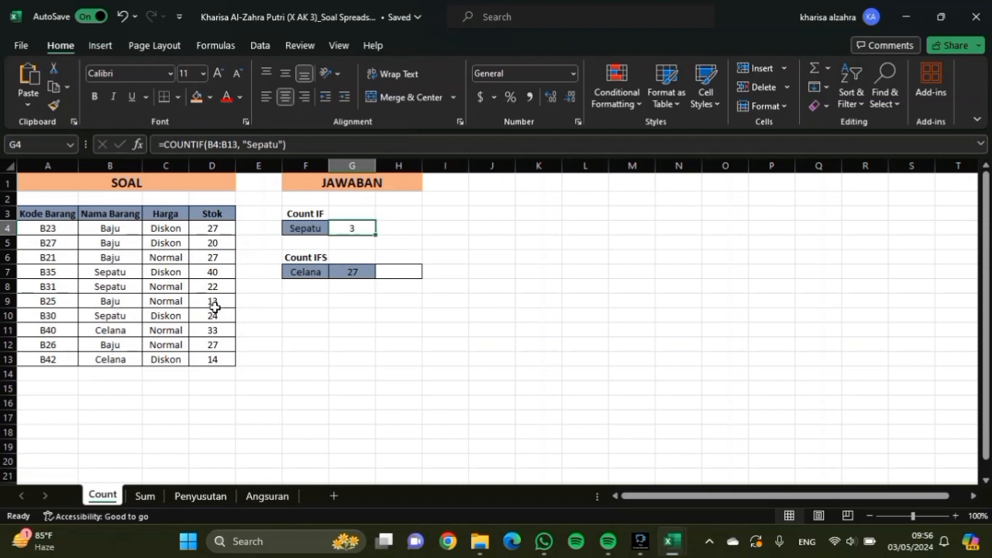
# - Begin a COUNTIFS formula in H7 with B4:B13 as the first criteria range and "Baju" as its criterion
pyautogui.click(408, 270)
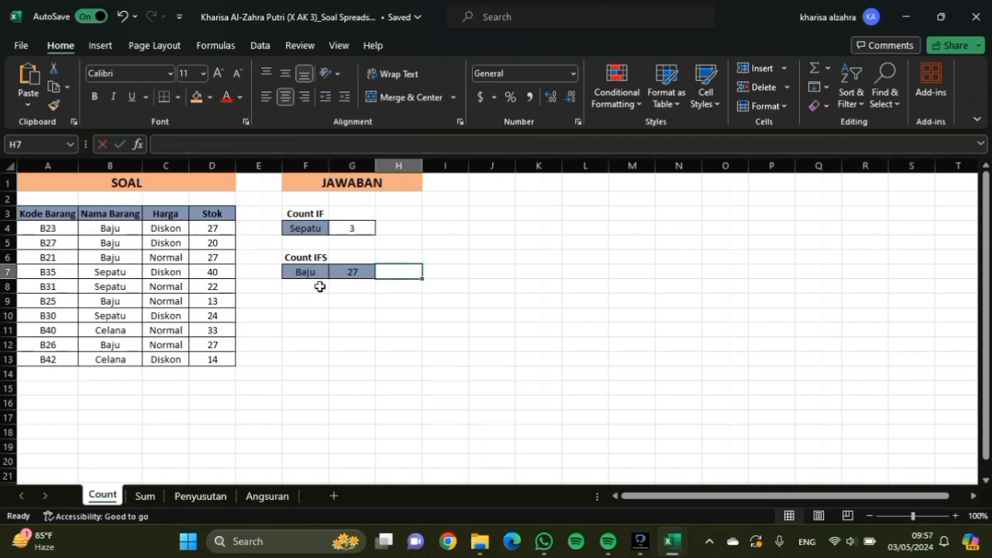
pyautogui.write('=')
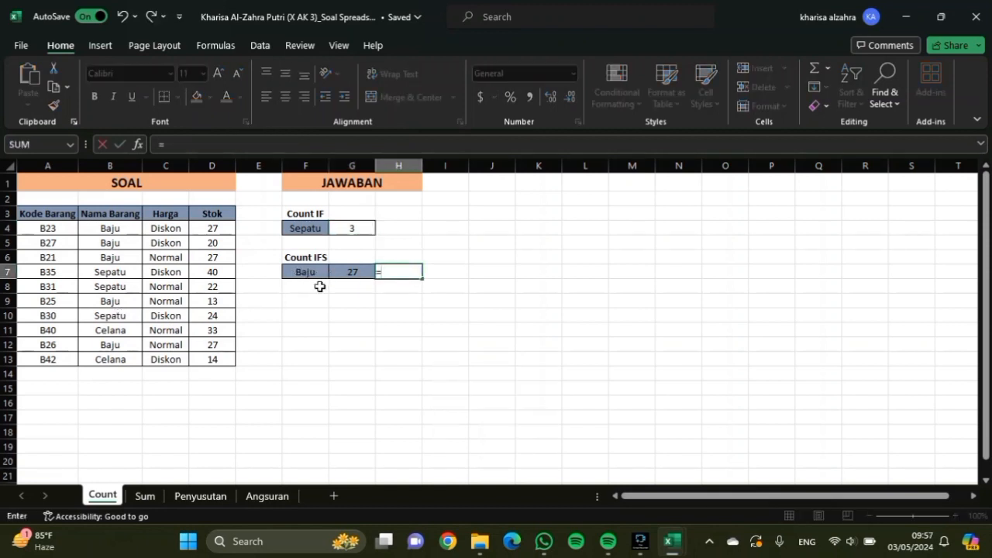
pyautogui.press('capslock')
pyautogui.write('COUN')
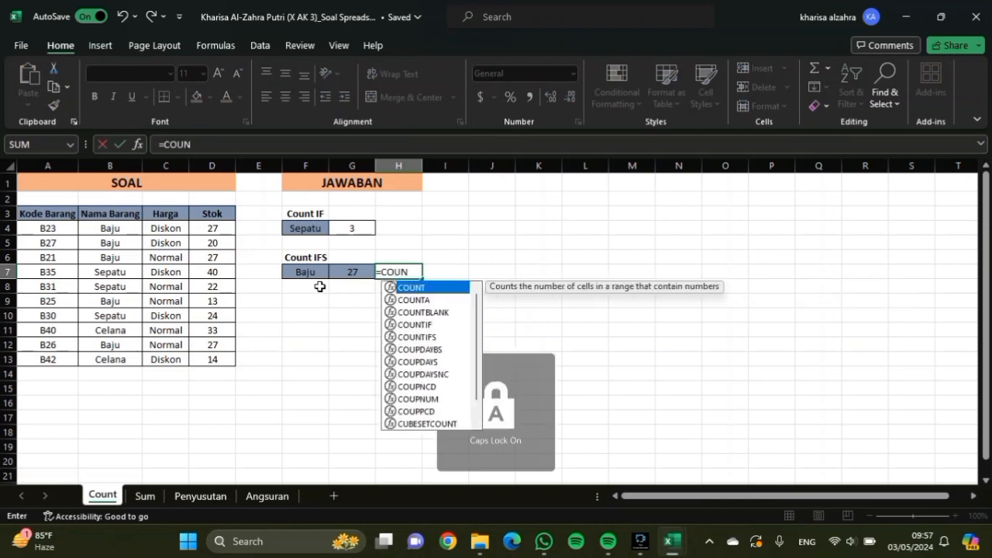
pyautogui.write('TIFS')
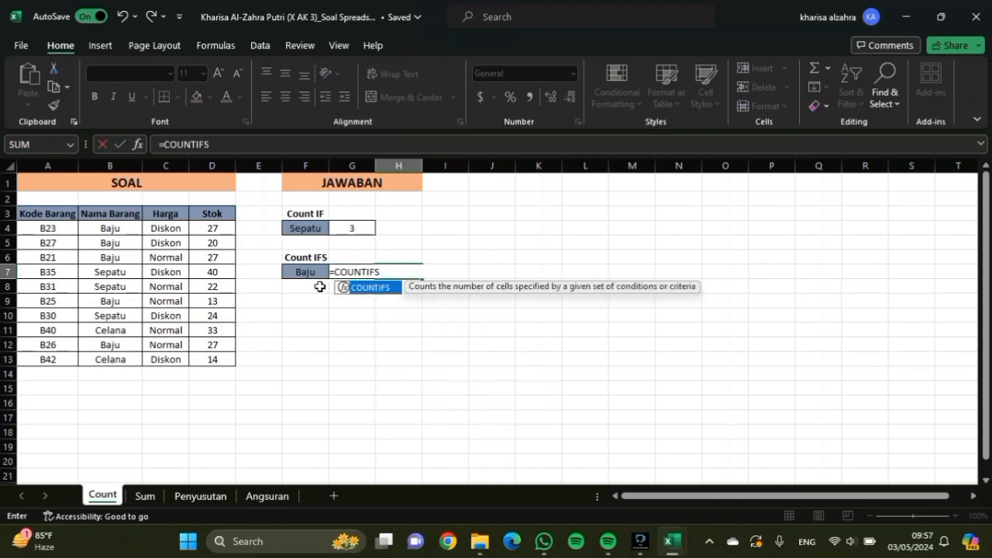
pyautogui.write('(')
pyautogui.moveTo(125, 224); pyautogui.dragTo(136, 359)
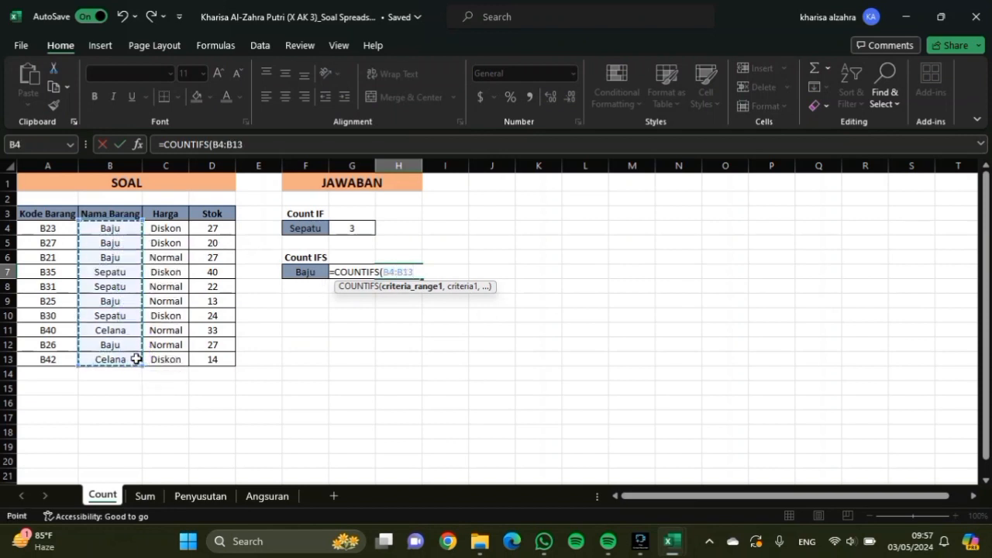
pyautogui.write(', "')
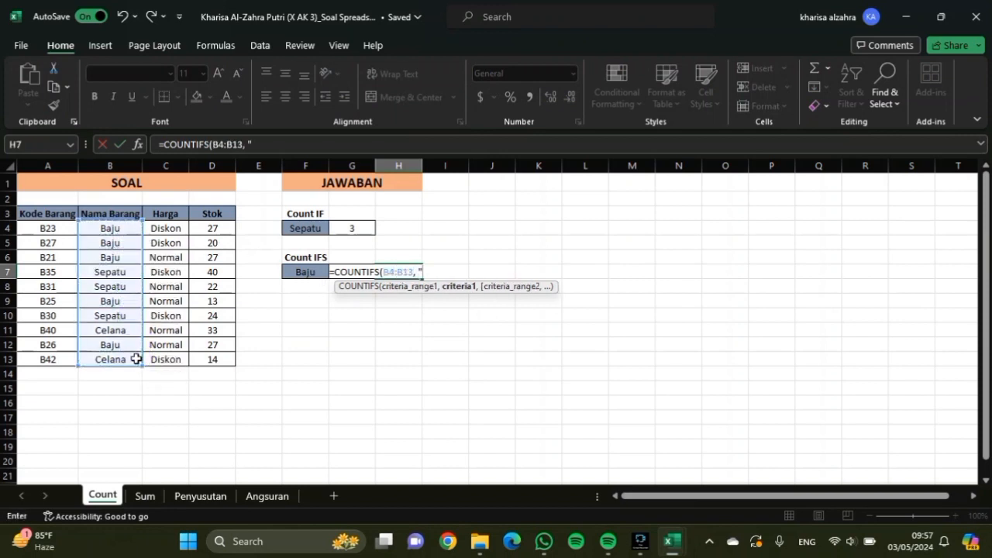
pyautogui.write('B')
pyautogui.press('capslock')
pyautogui.write('aju"')
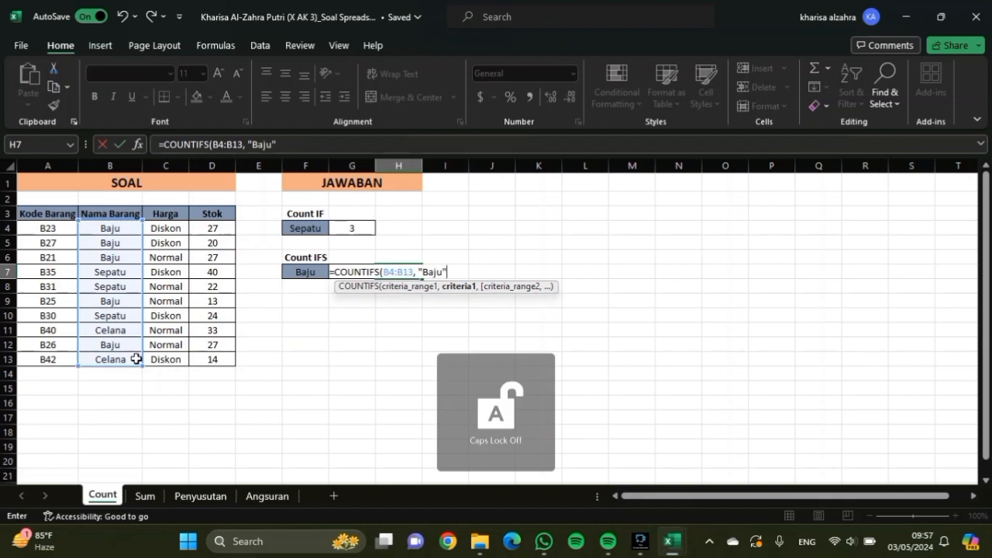
# - Complete the COUNTIFS formula in H7 with D4:D13 as the second criteria range and "27" as its criterion
pyautogui.write(',')
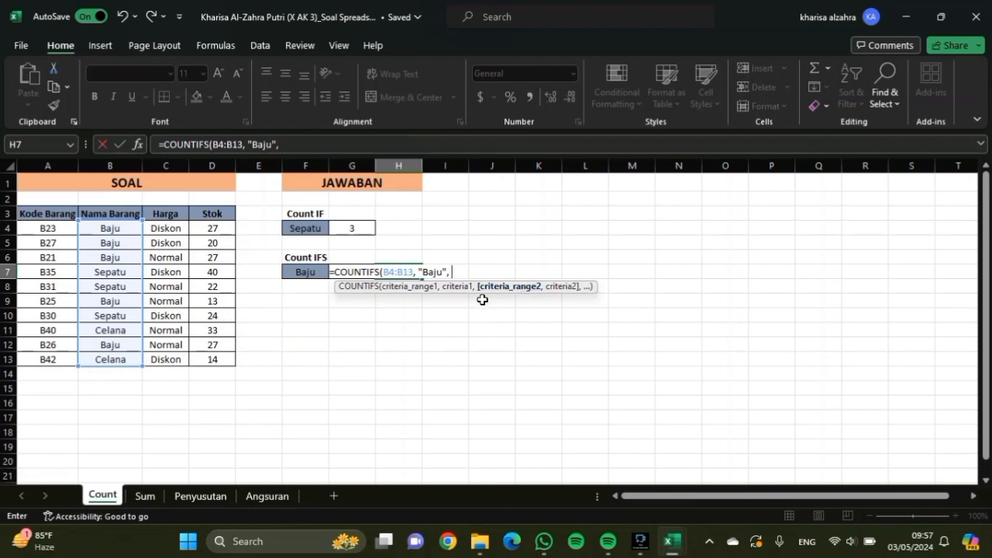
pyautogui.moveTo(217, 228); pyautogui.dragTo(214, 363)
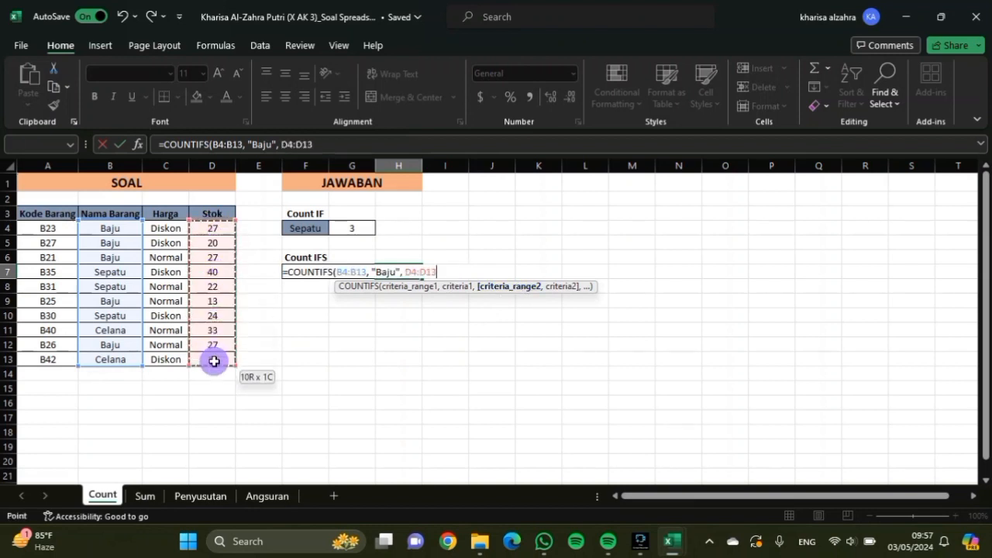
pyautogui.write(',')
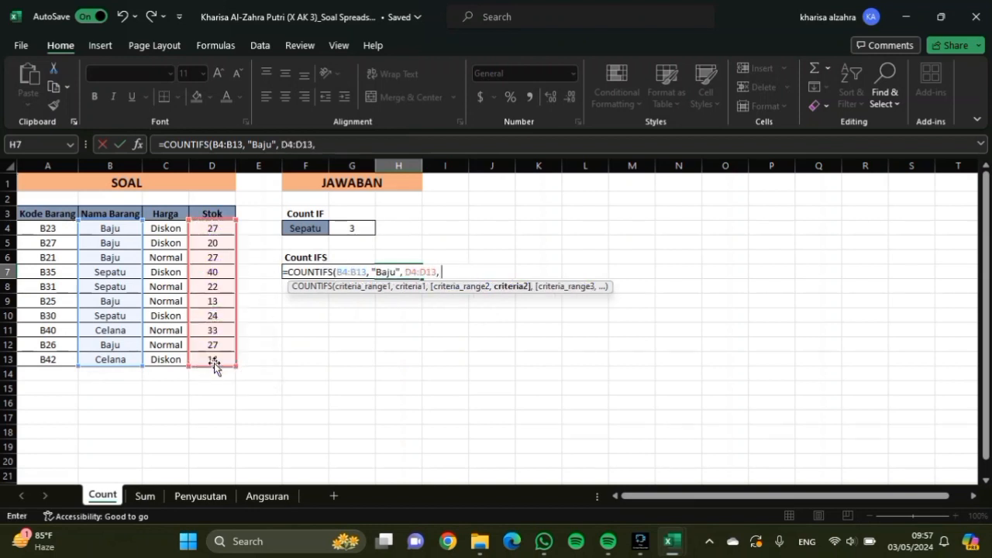
pyautogui.write(' "27")')
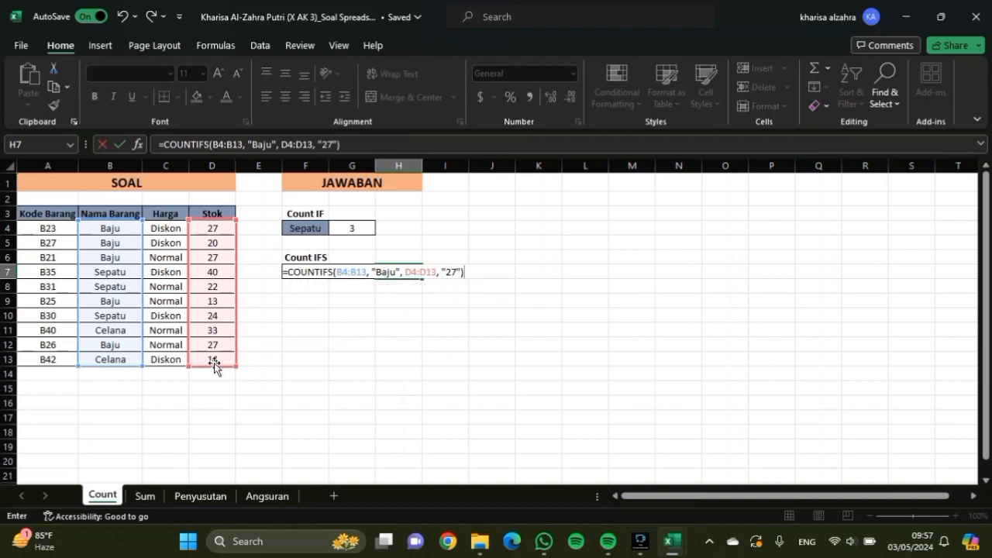
pyautogui.press('Return')
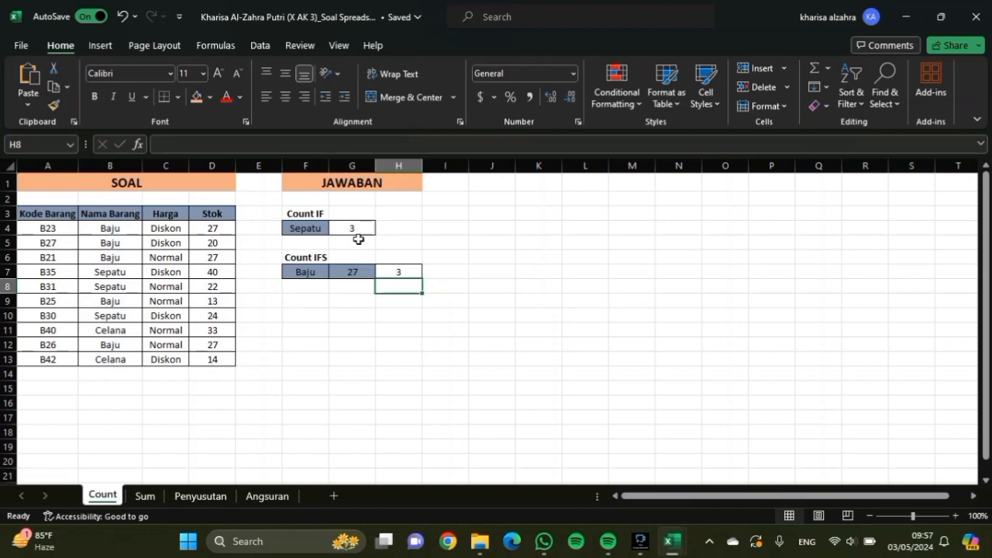
pyautogui.click(462, 241)
pyautogui.click(401, 270)
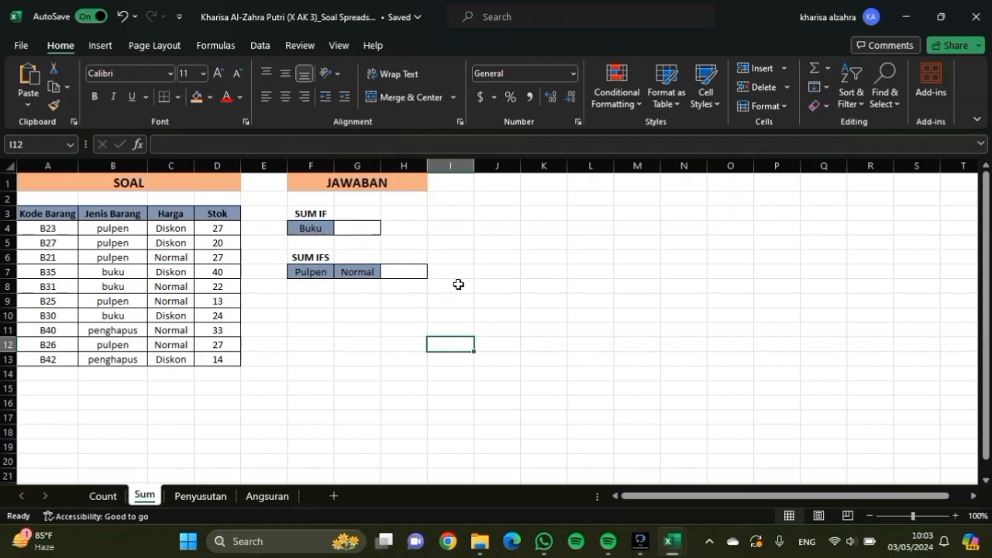
# - Enter a SUMIF formula in G4 of the Sum sheet that totals D4:D13 where B4:B13 matches "BUKU"
pyautogui.click(339, 226)
pyautogui.write('=')
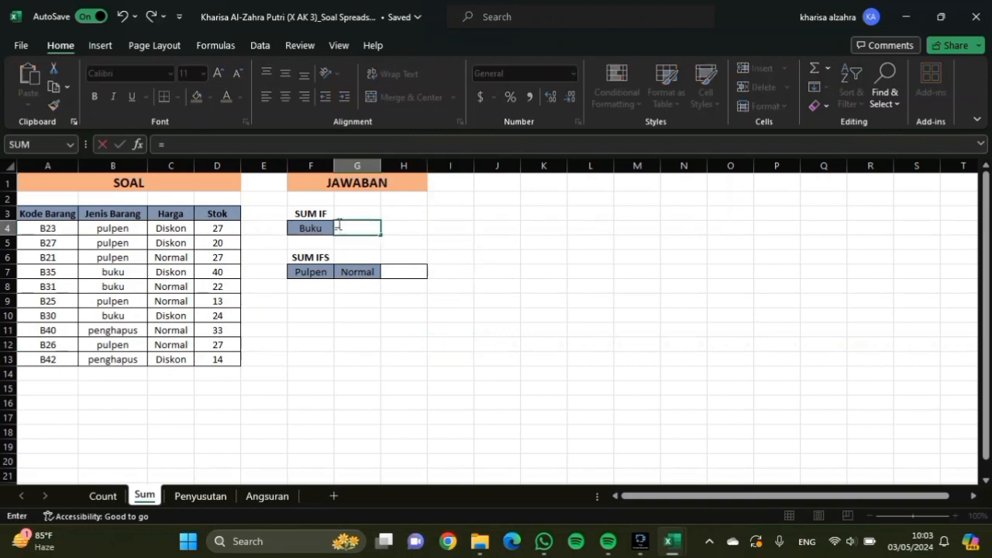
pyautogui.press('capslock')
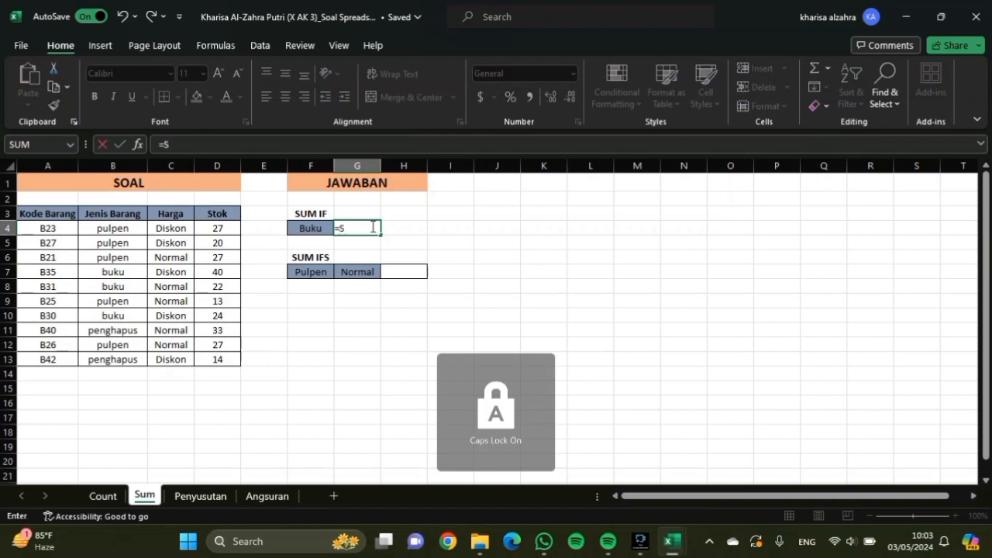
pyautogui.write('SUMIF')
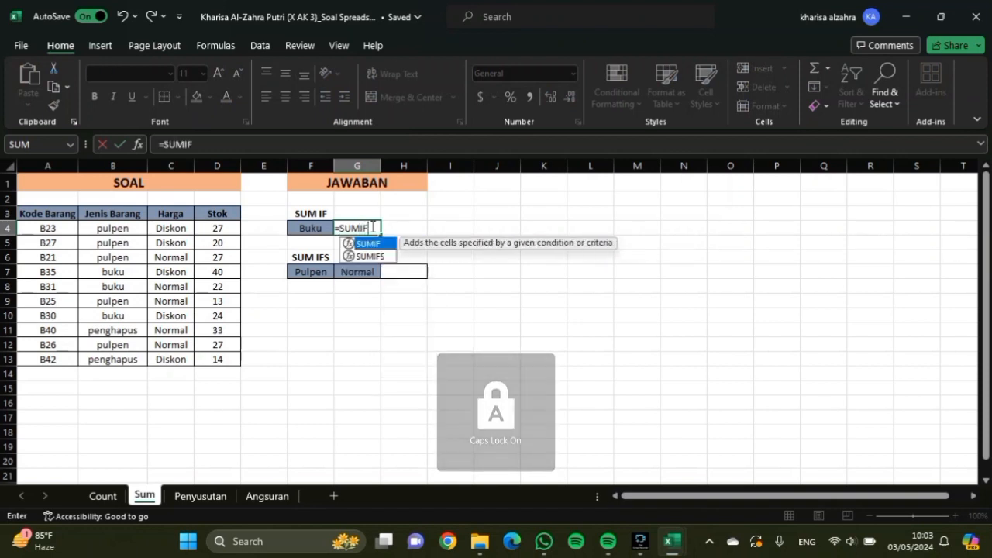
pyautogui.write('(')
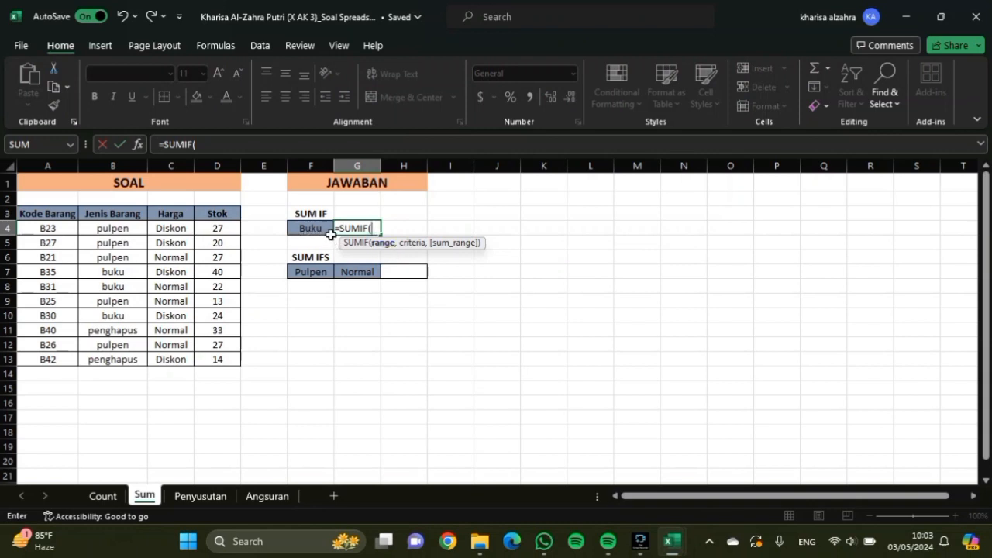
pyautogui.moveTo(130, 228); pyautogui.dragTo(126, 369)
pyautogui.write(',')
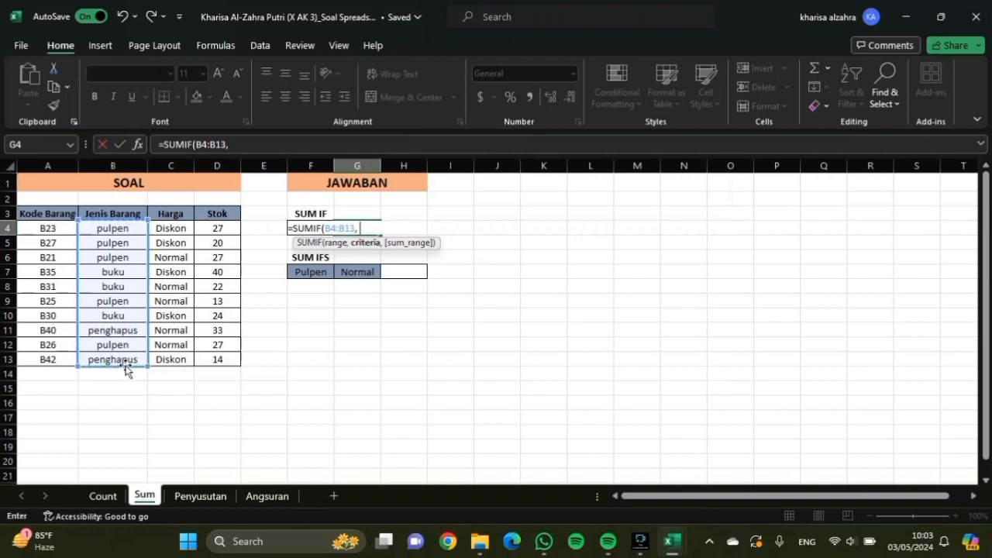
pyautogui.write(' "')
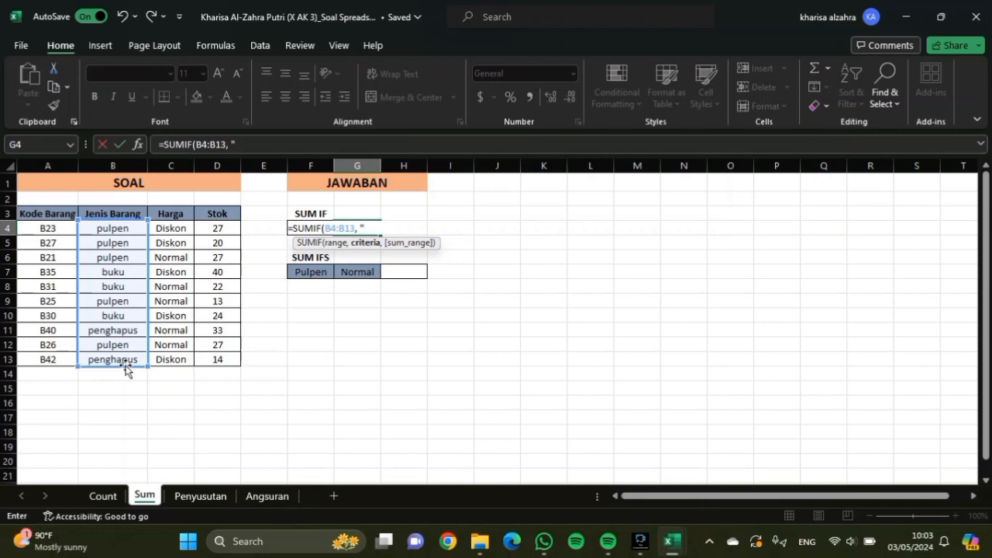
pyautogui.write('BUKU",')
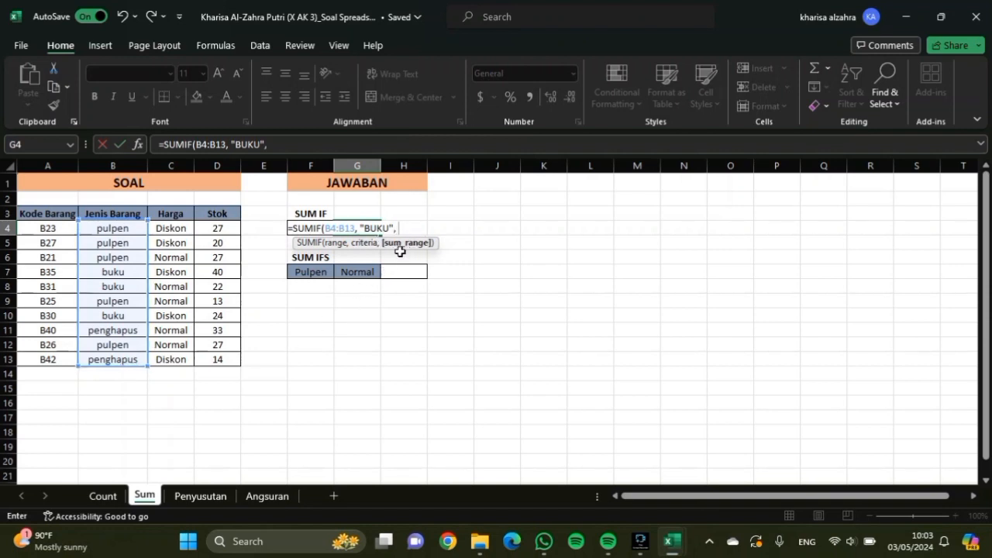
pyautogui.moveTo(226, 224); pyautogui.dragTo(228, 360)
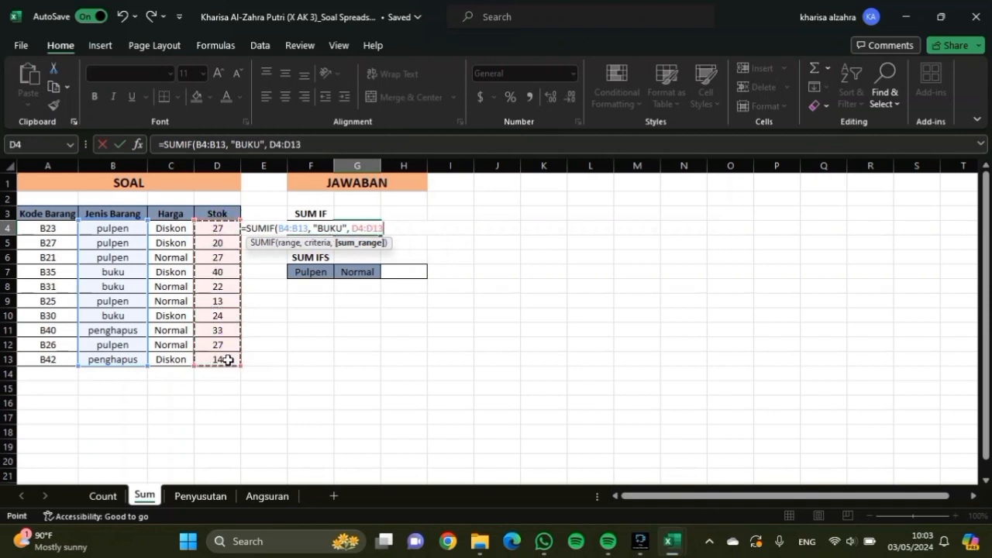
pyautogui.write(')')
pyautogui.press('Return')
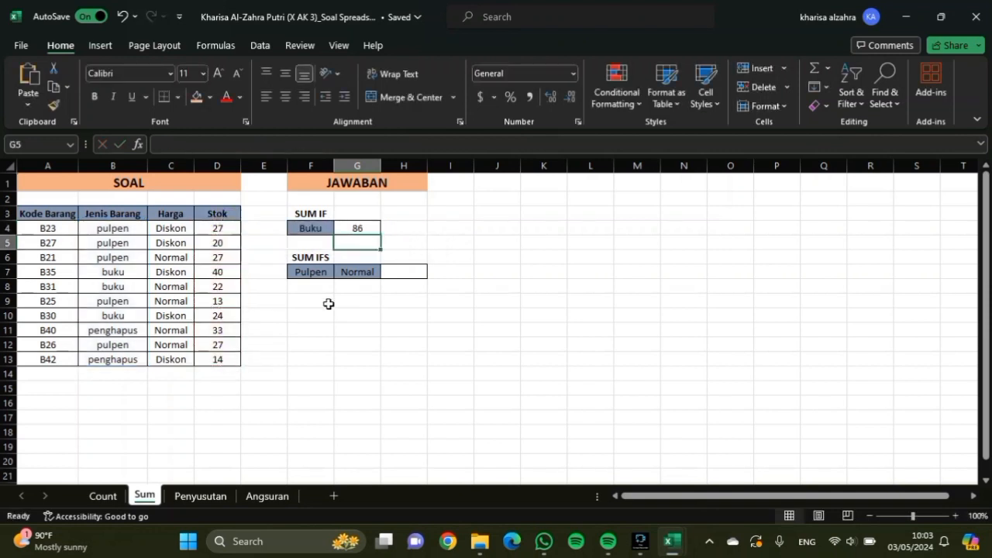
pyautogui.click(408, 225)
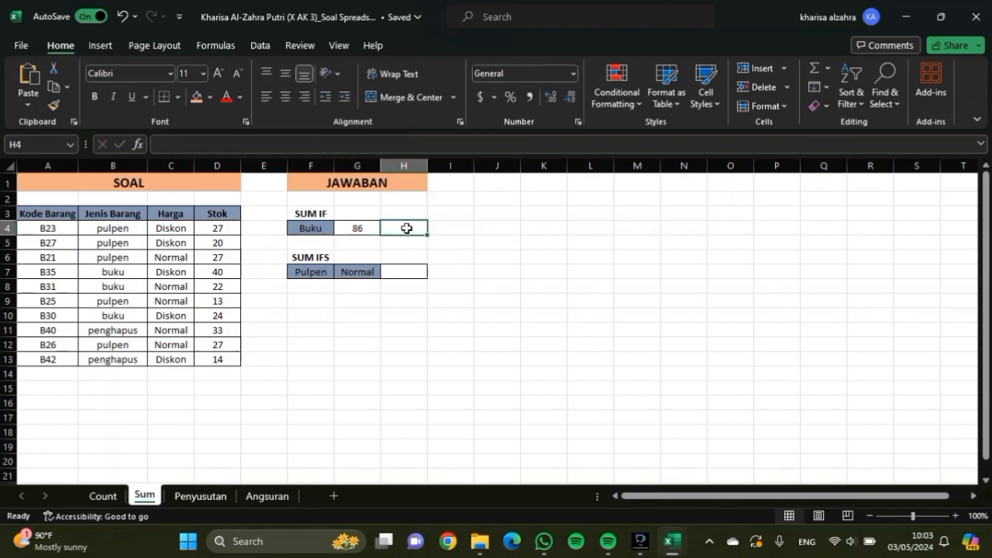
# - Begin a SUMIFS formula in H7 with D4:D13 as the sum range and B4:B13 matching "PULPEN" as the first condition
pyautogui.click(409, 271)
pyautogui.write('=SUM')
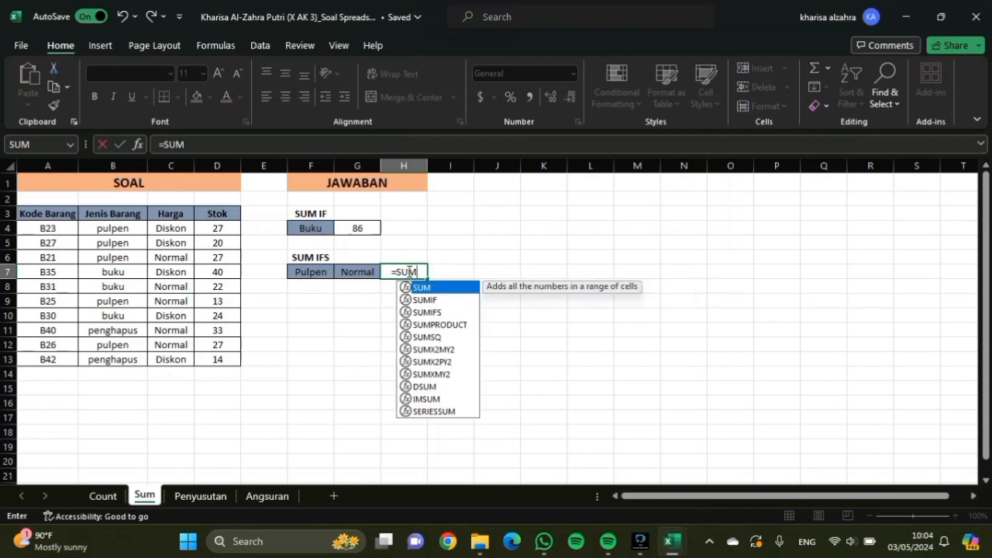
pyautogui.write('IFS(')
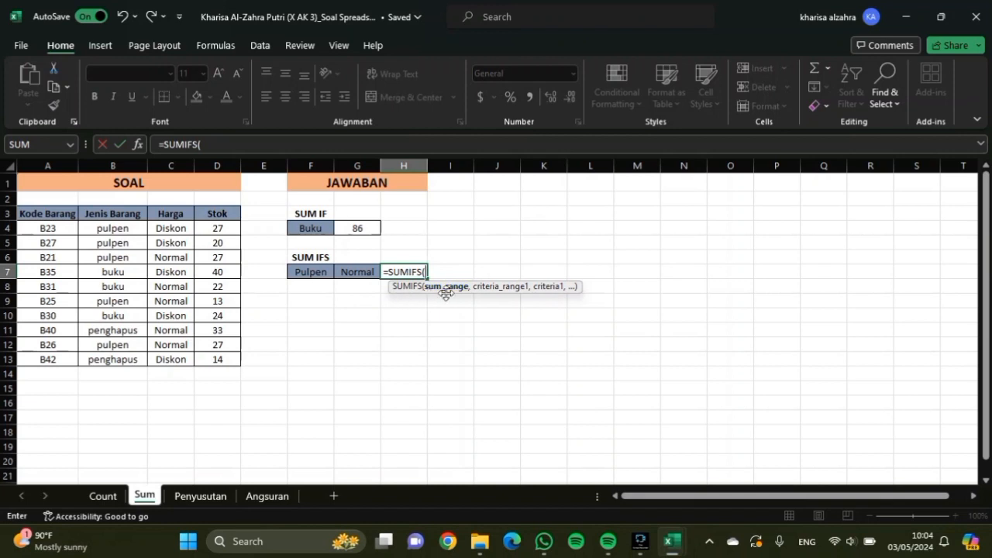
pyautogui.moveTo(216, 226); pyautogui.dragTo(218, 357)
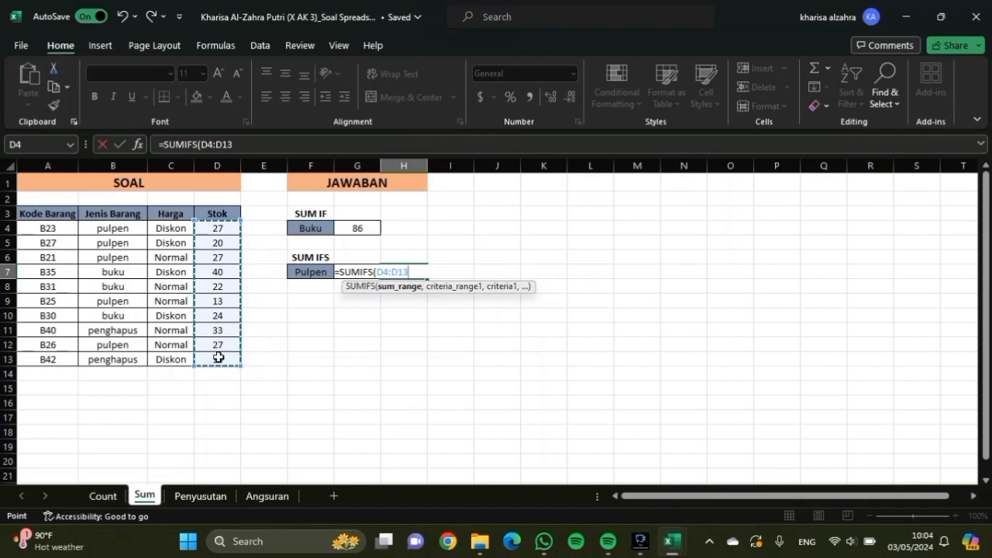
pyautogui.write(',')
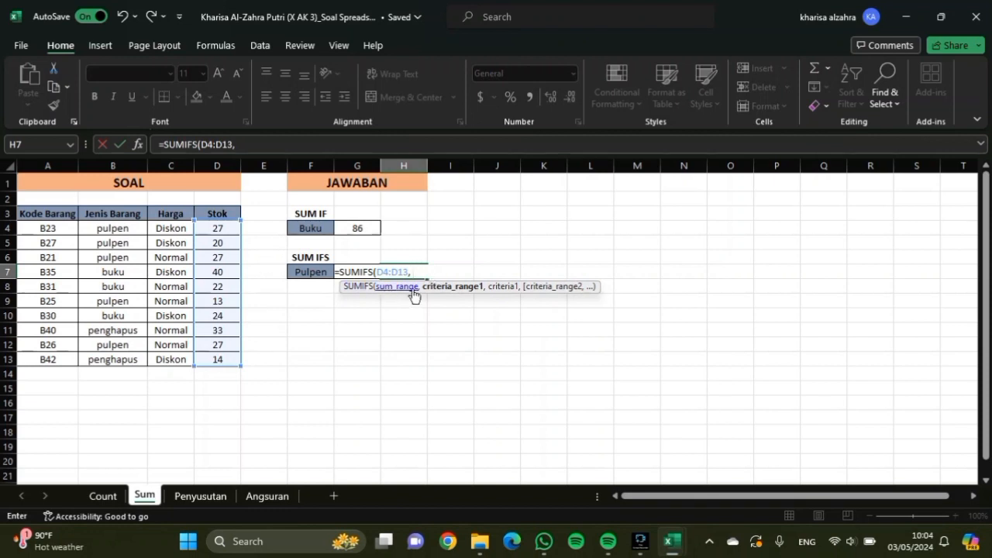
pyautogui.moveTo(124, 229); pyautogui.dragTo(128, 359)
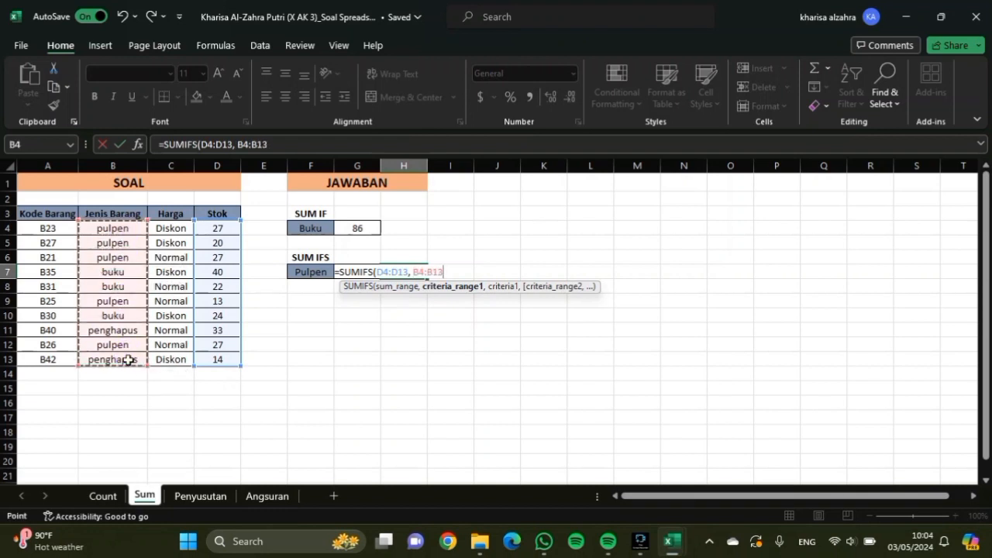
pyautogui.write(',')
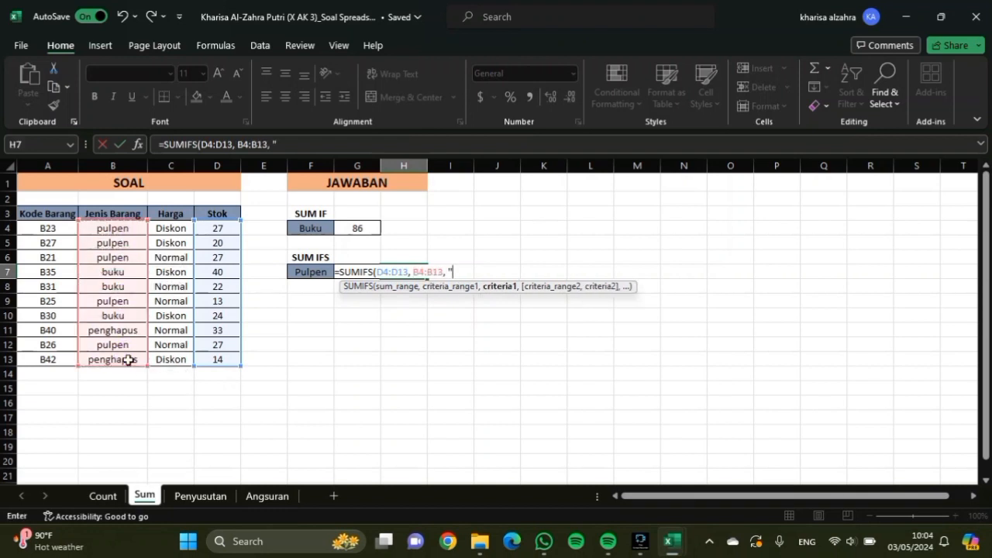
pyautogui.write(' "PULPEN"')
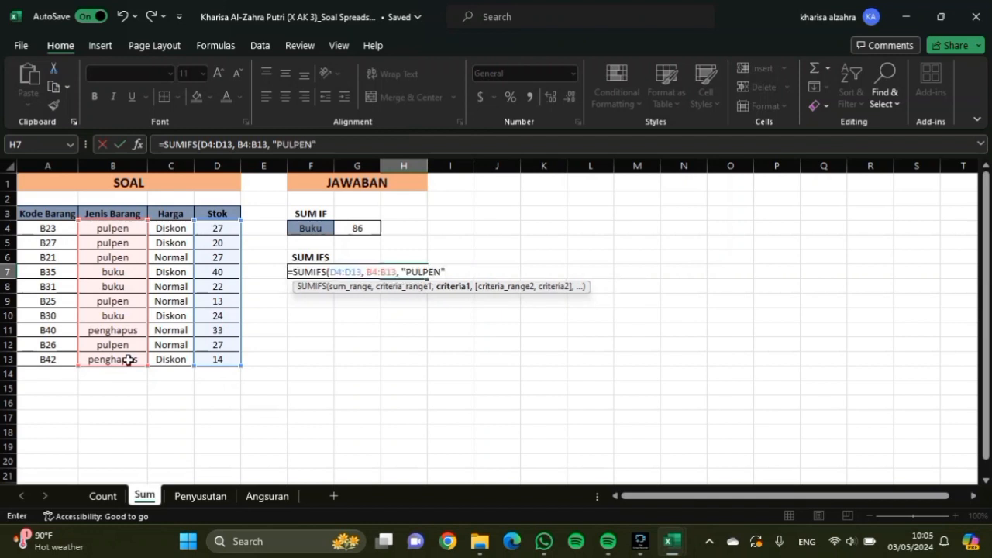
# - Complete the SUMIFS formula in H7 with C4:C13 as the second criteria range and "NORMAL" as its criterion
pyautogui.write(',')
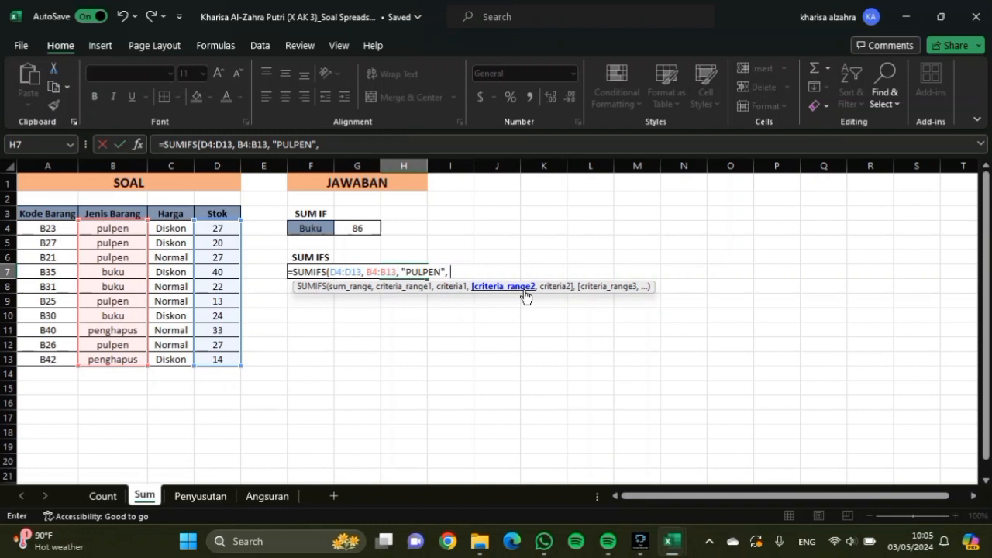
pyautogui.moveTo(181, 228); pyautogui.dragTo(182, 324)
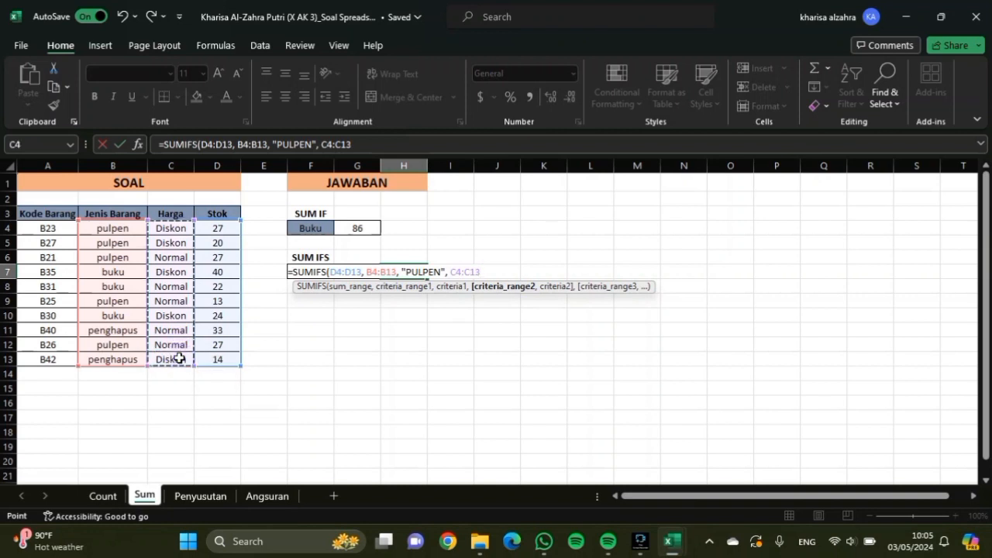
pyautogui.write(',')
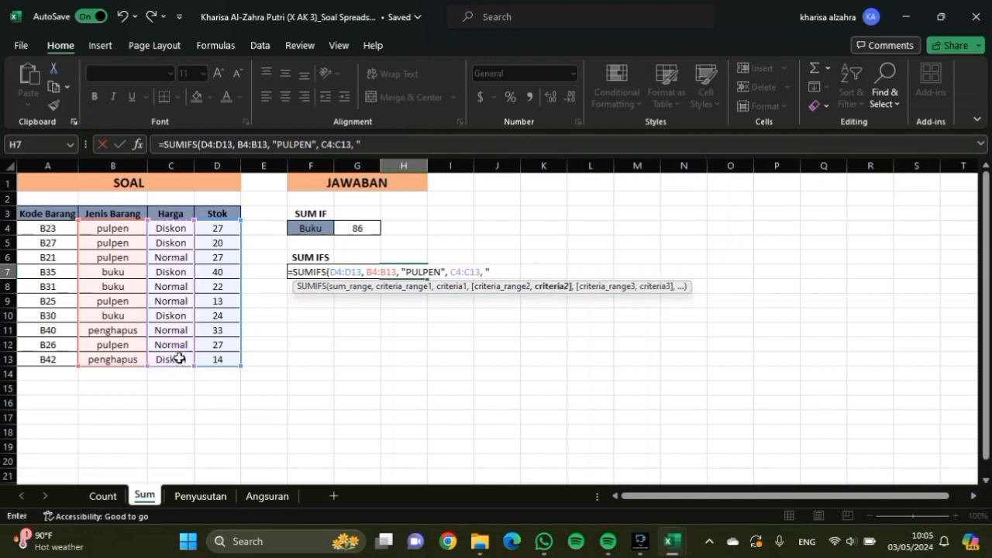
pyautogui.write(' "NORMAL')
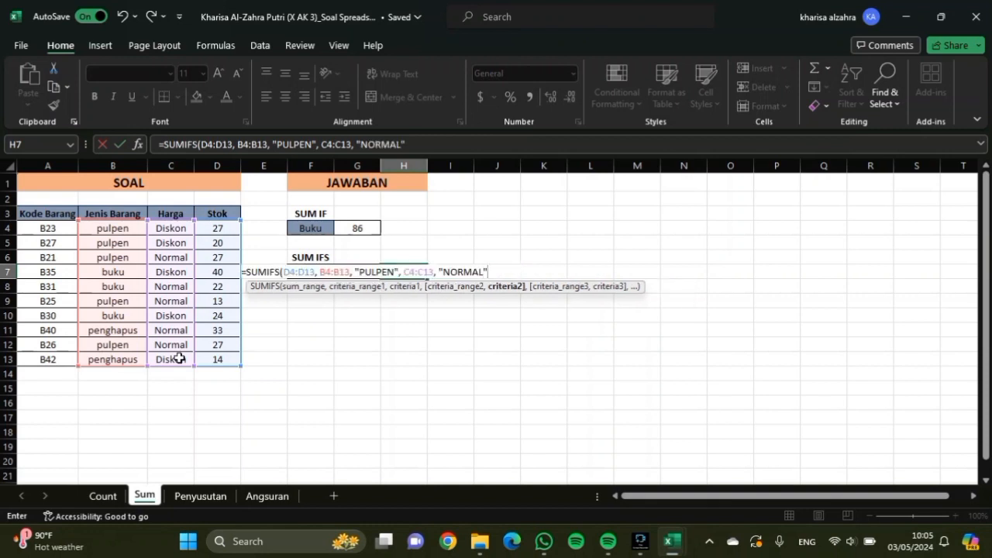
pyautogui.write('")')
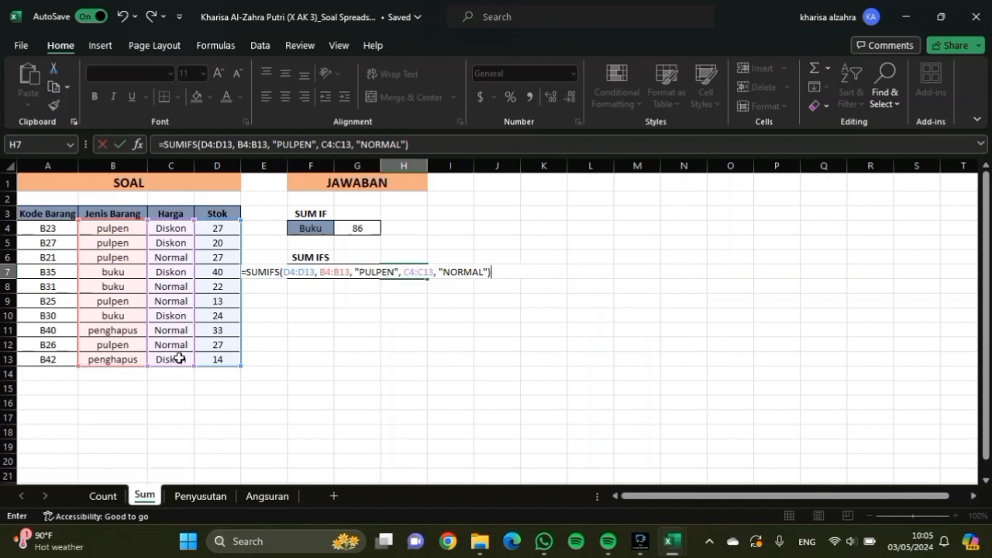
pyautogui.press('Return')
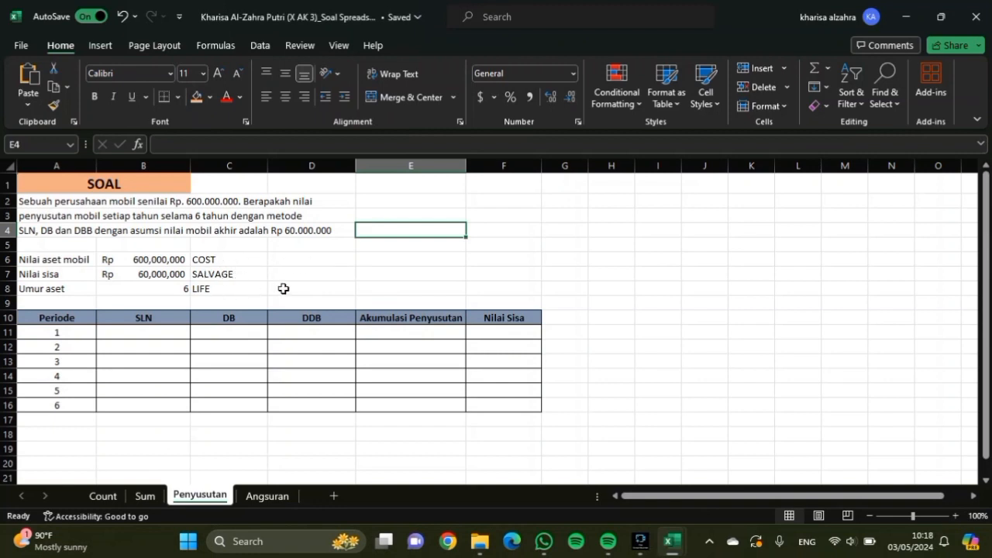
# - Begin an SLN formula in B11 of the Penyusutan sheet with B6 as cost, B7 as salvage and B8 as life
pyautogui.click(179, 333)
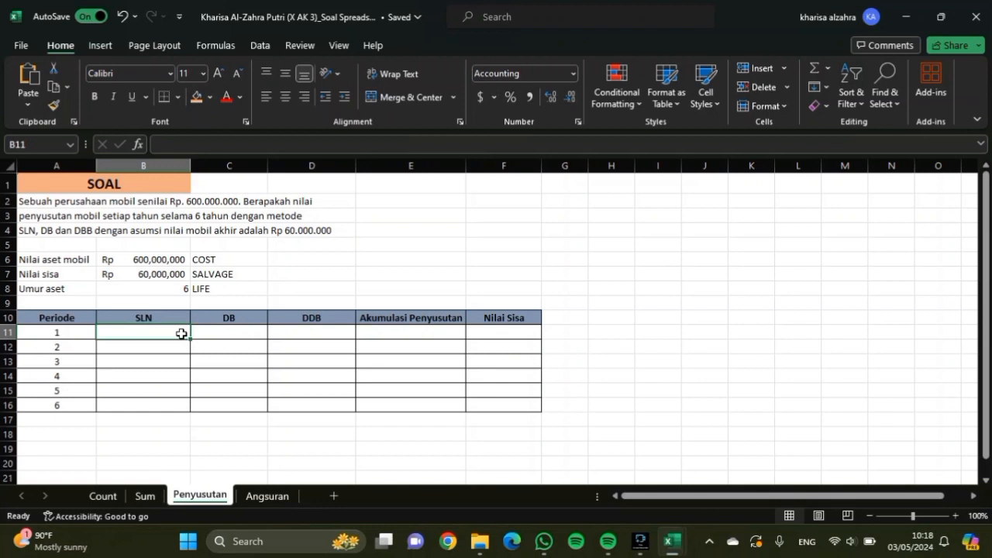
pyautogui.write('=S')
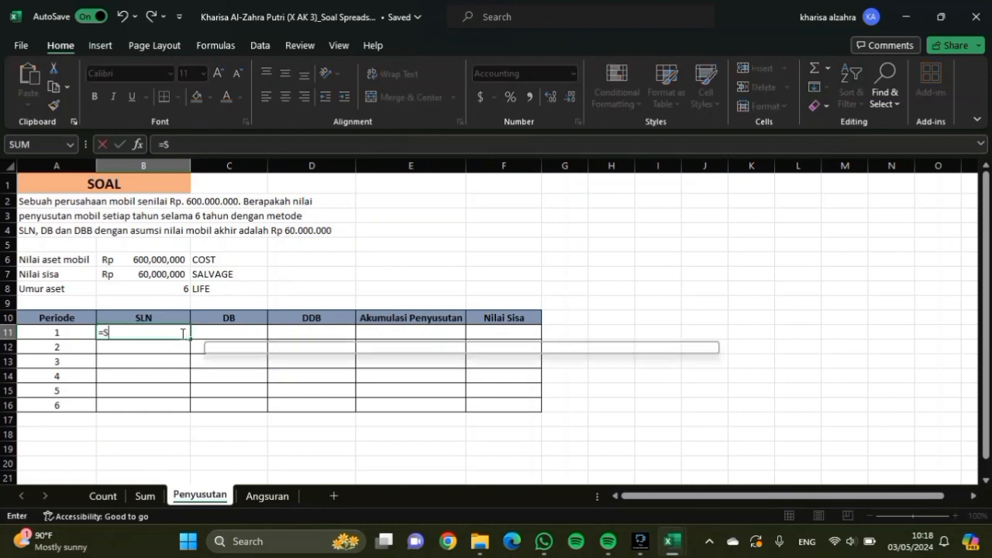
pyautogui.write('LN(')
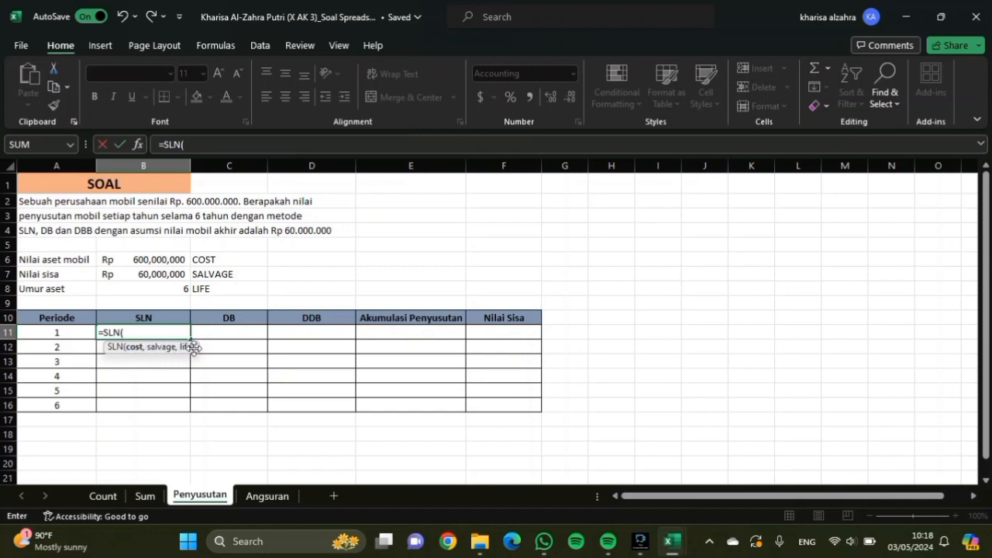
pyautogui.click(166, 258)
pyautogui.write(',')
pyautogui.click(167, 274)
pyautogui.write(',')
pyautogui.click(165, 289)
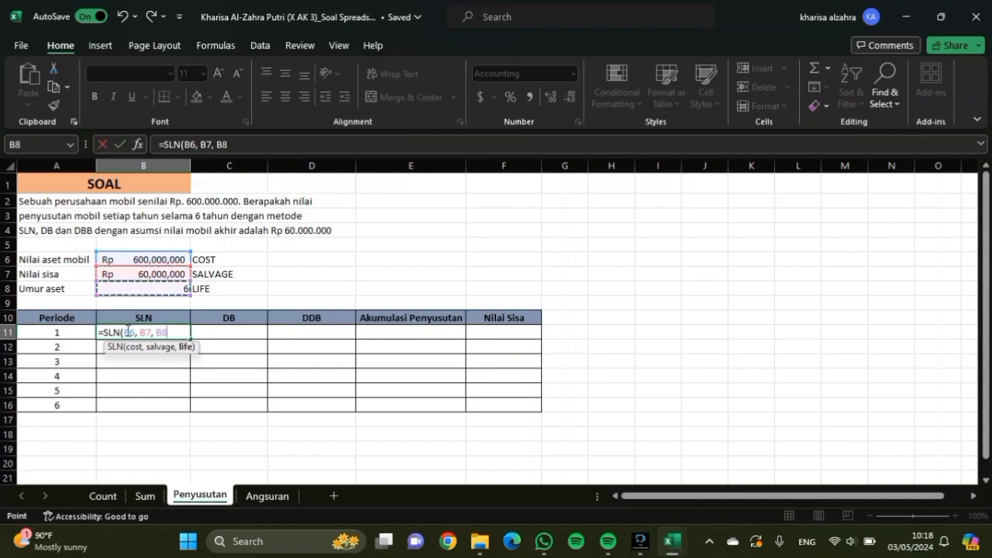
# - Make the SLN formula's references absolute as $B$6, $B$7 and $B$8, and enter the completed formula in B11
pyautogui.moveTo(124, 333); pyautogui.dragTo(177, 331)
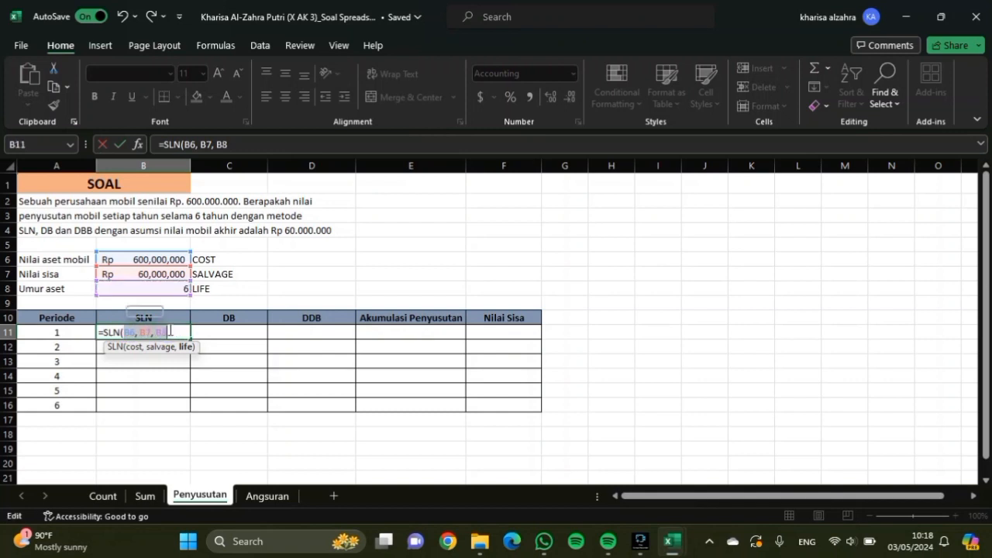
pyautogui.press('F4')
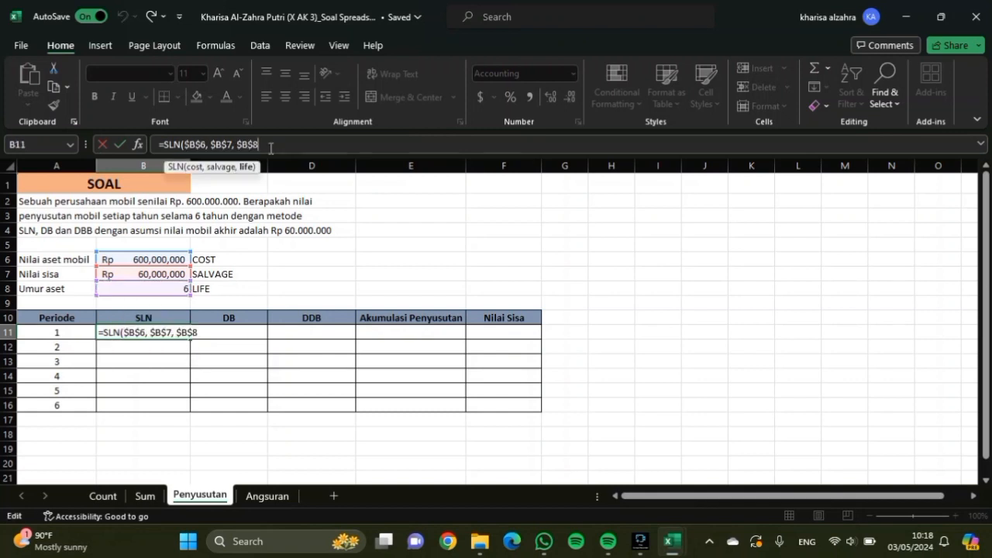
pyautogui.write(')')
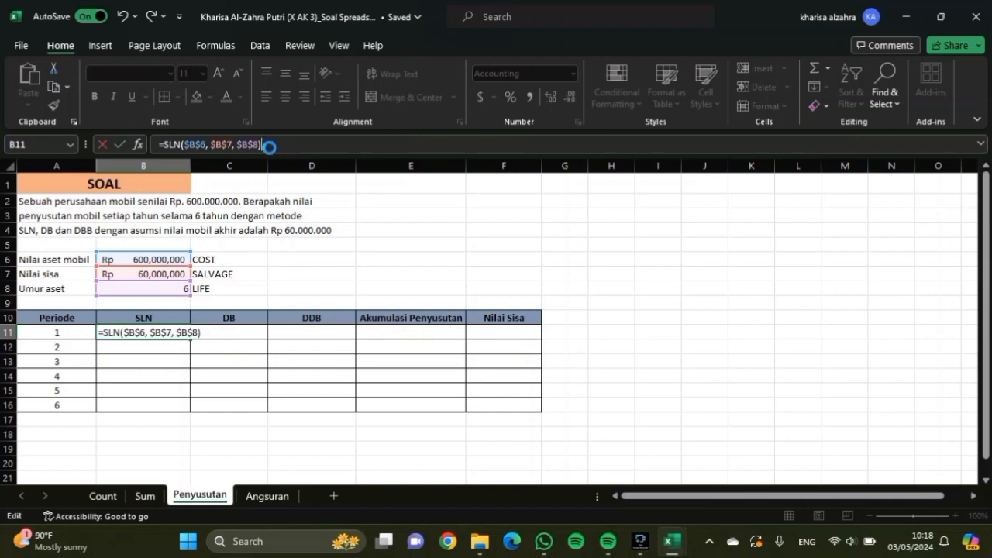
pyautogui.press('Return')
# - Fill the SLN formula from B11 down to B16 for all six periods
pyautogui.click(151, 334)
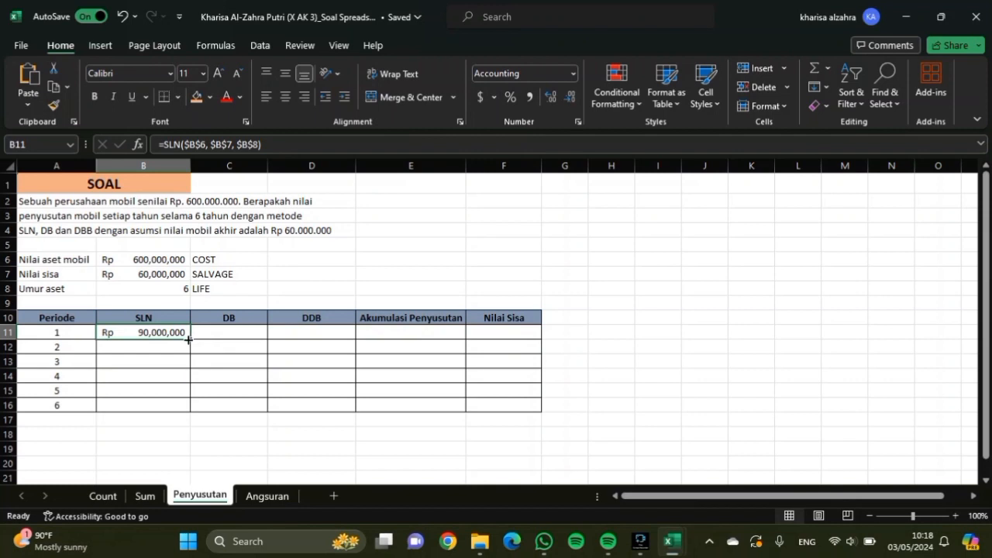
pyautogui.moveTo(189, 339); pyautogui.dragTo(182, 406)
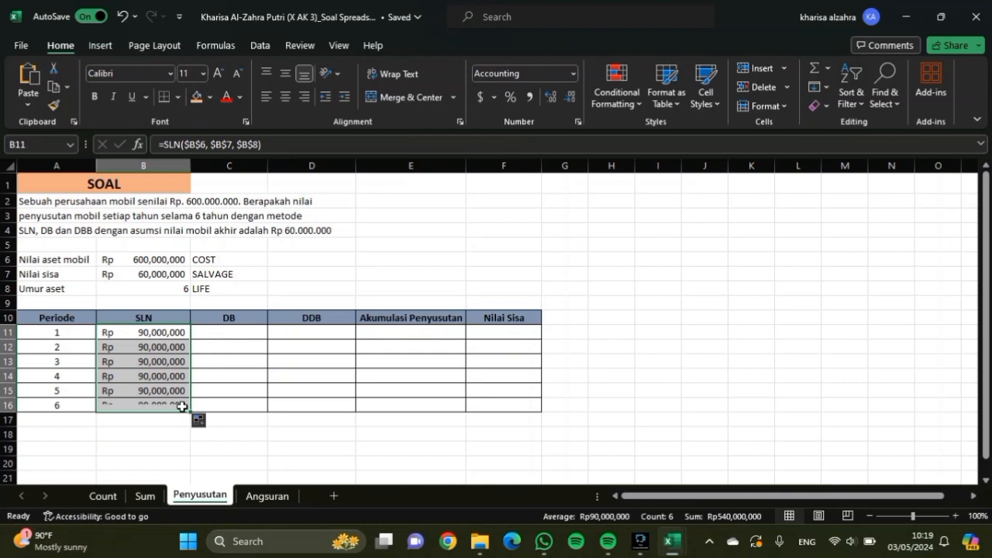
pyautogui.click(296, 344)
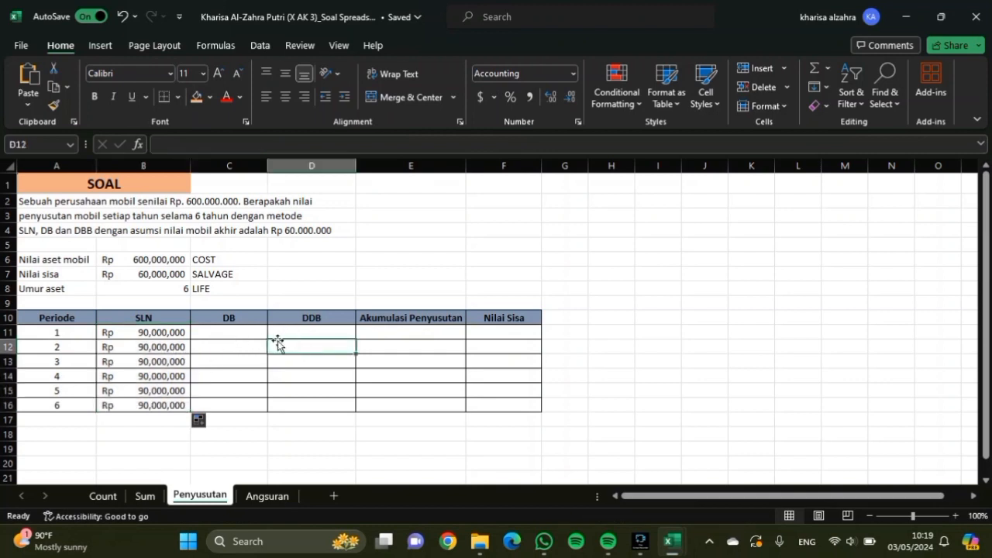
# - Begin a DB formula in C11 with B6 as cost, B7 as salvage and B8 as life
pyautogui.click(261, 332)
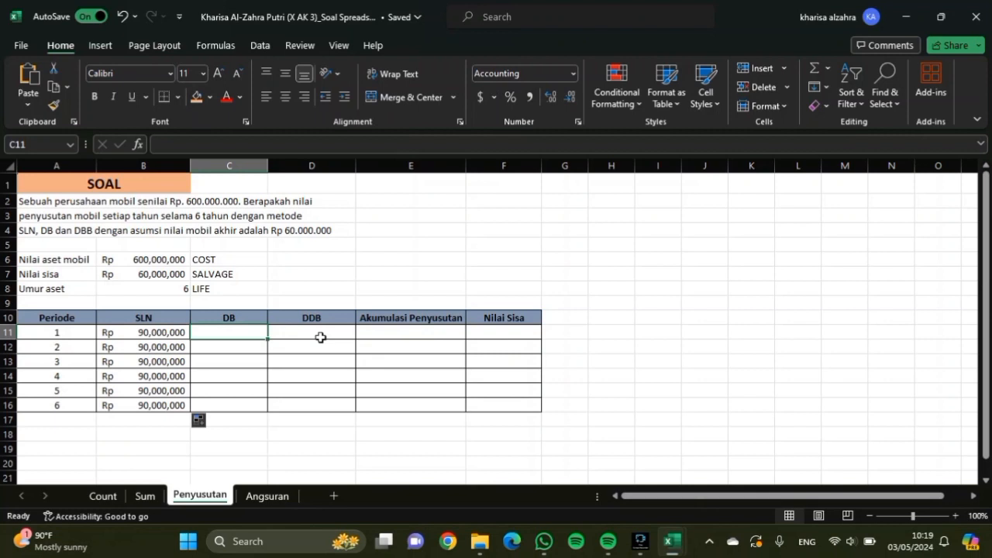
pyautogui.write('=')
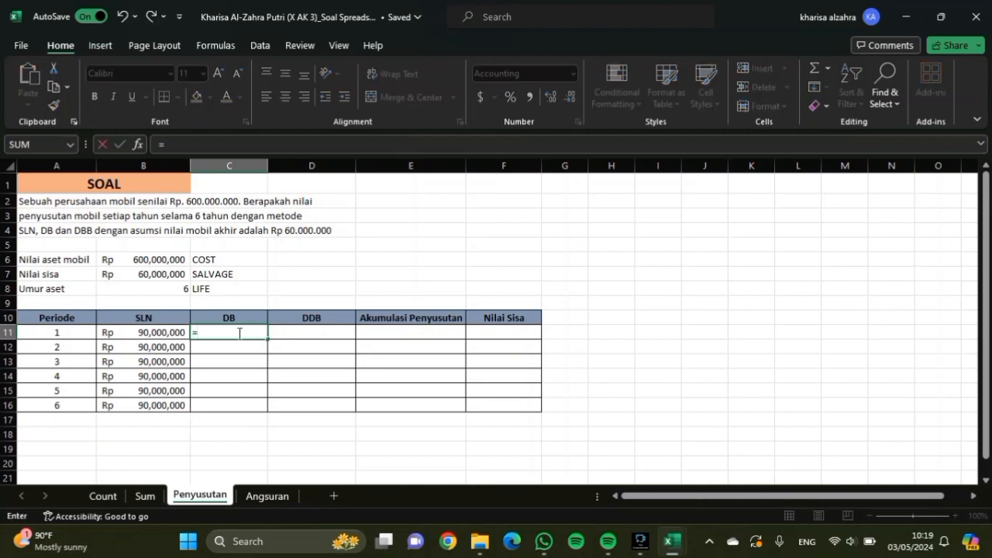
pyautogui.write('DB(')
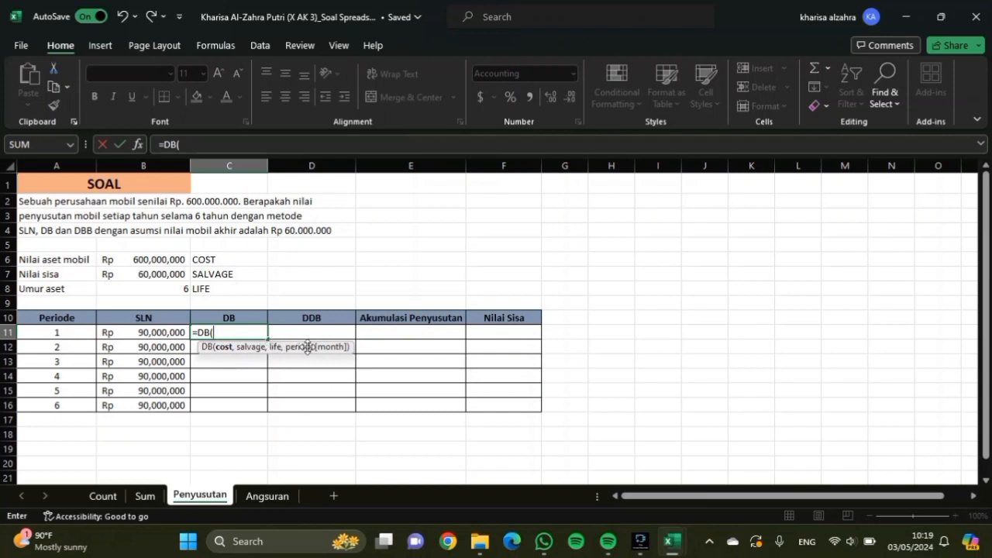
pyautogui.click(170, 261)
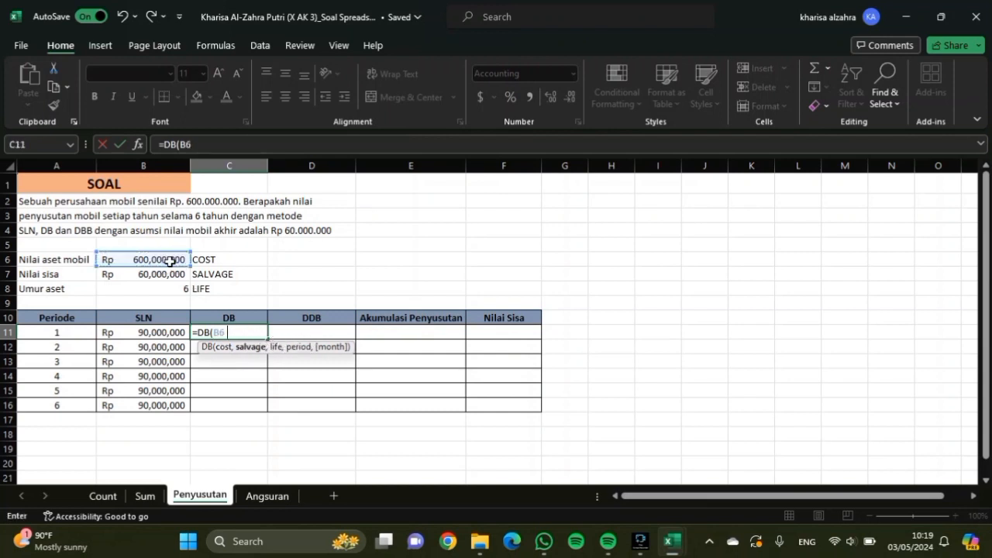
pyautogui.write(',')
pyautogui.click(169, 276)
pyautogui.write(',')
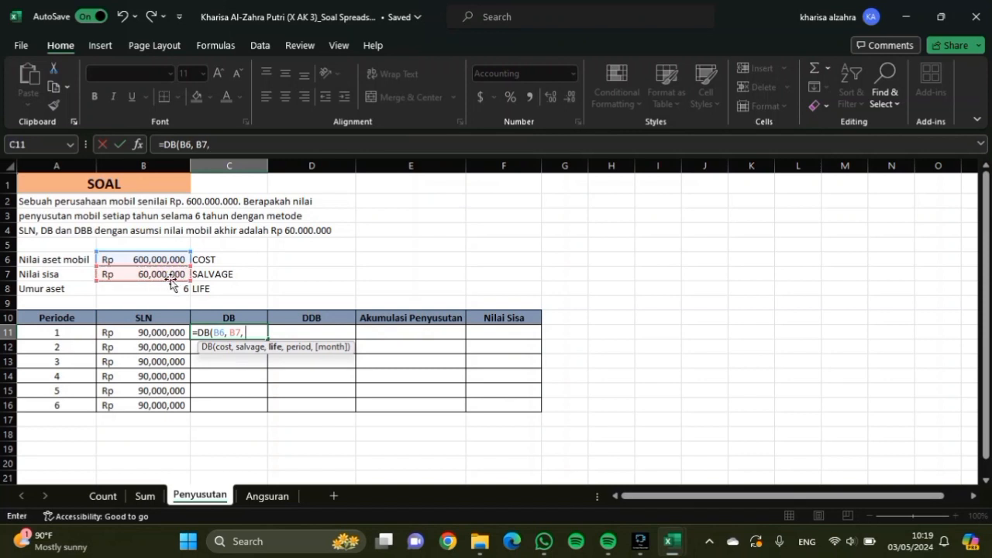
pyautogui.click(168, 290)
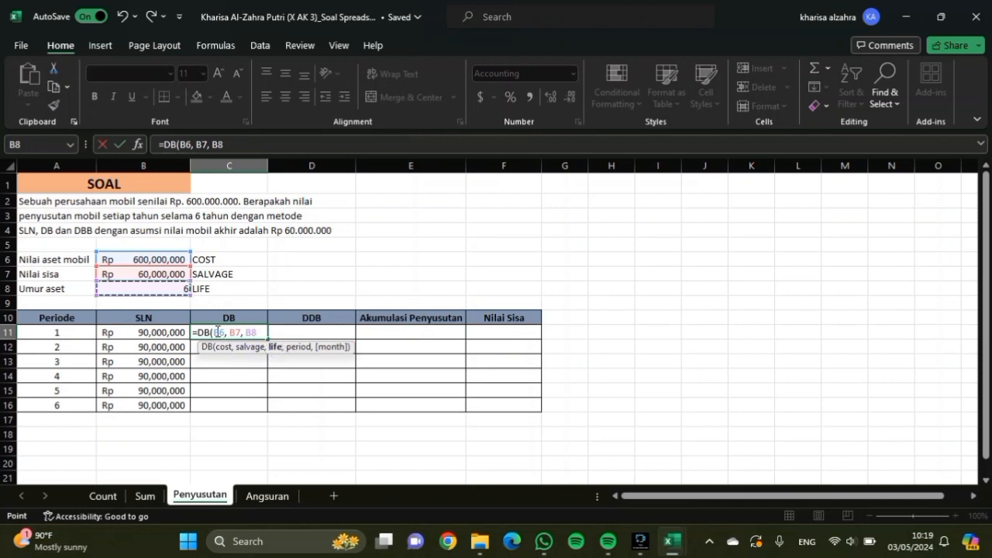
# - Make the DB formula's three references absolute and complete it in C11 with A11 as the period
pyautogui.click(257, 330)
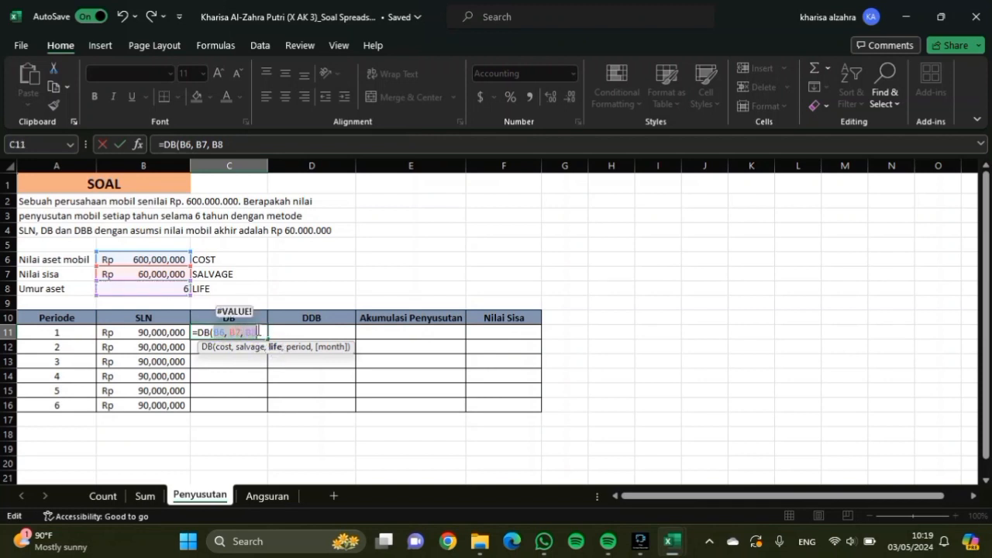
pyautogui.press('F4')
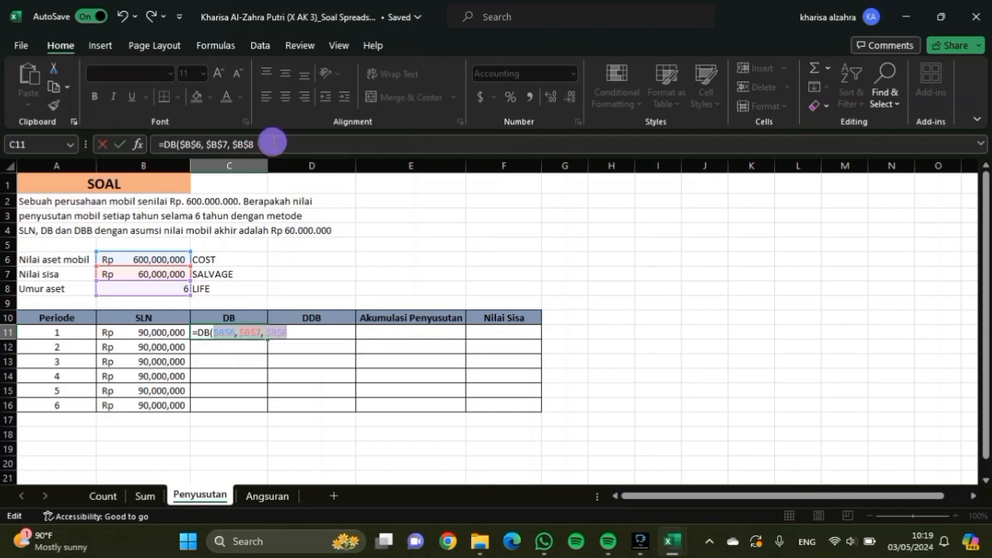
pyautogui.write(',')
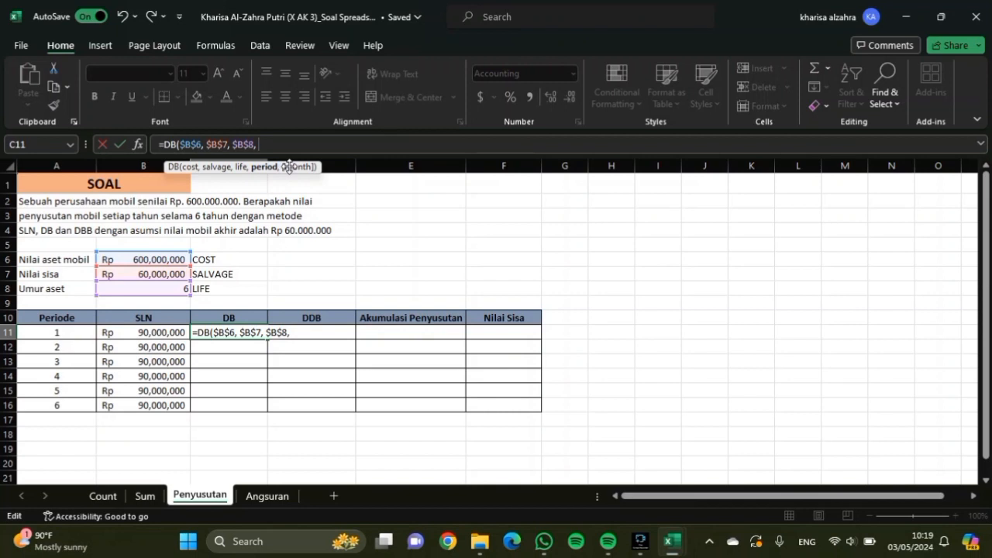
pyautogui.click(73, 332)
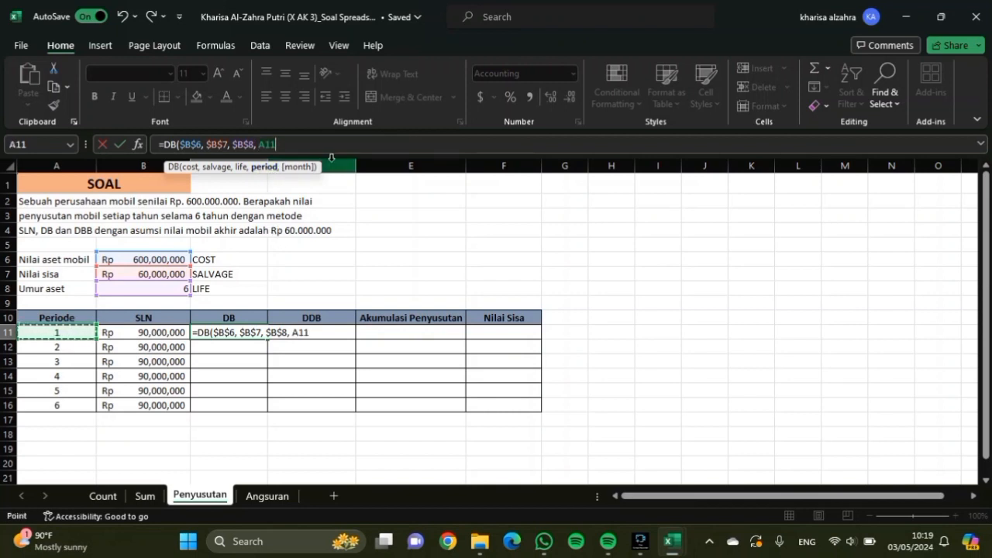
pyautogui.write(')')
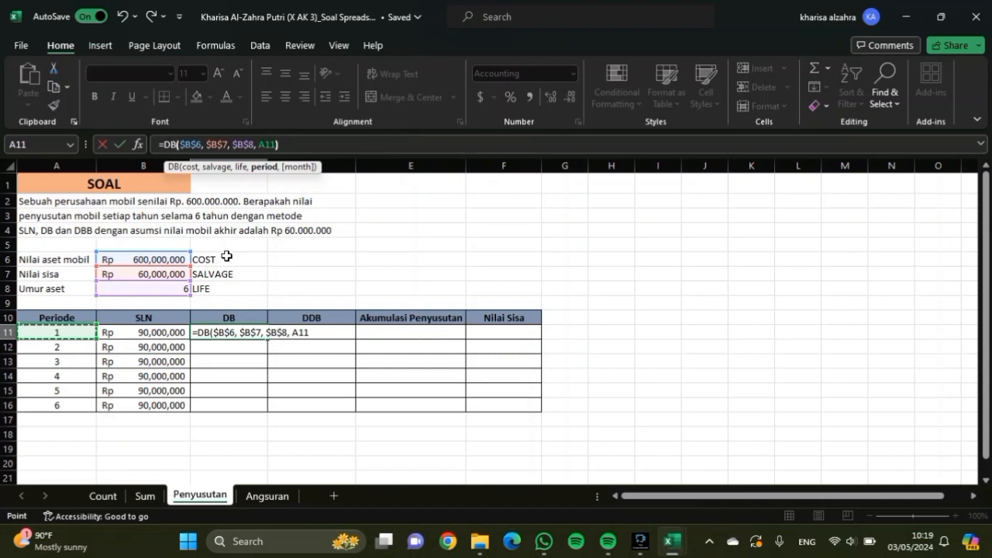
pyautogui.press('Return')
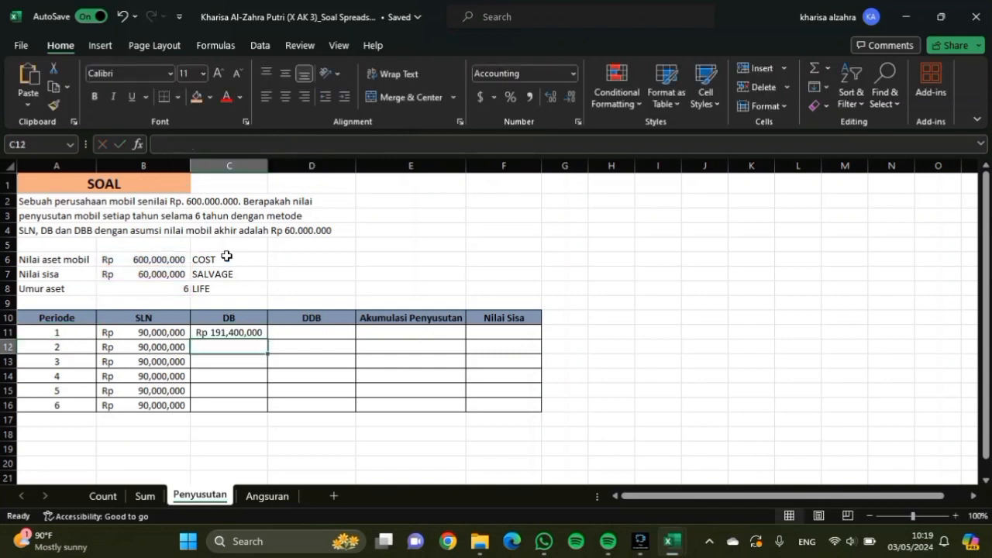
# - Fill the DB formula from C11 down to C16 for the remaining periods
pyautogui.click(261, 332)
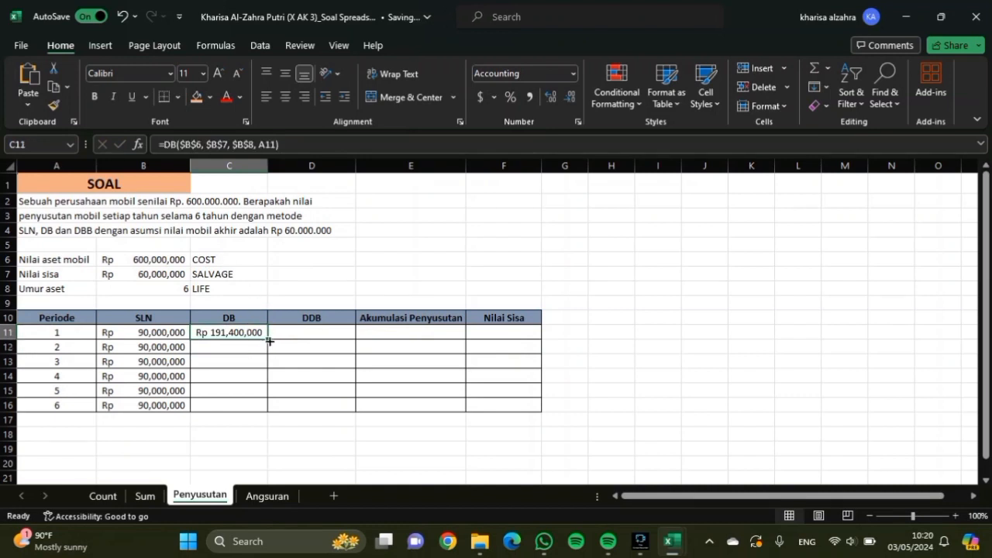
pyautogui.moveTo(267, 339); pyautogui.dragTo(268, 414)
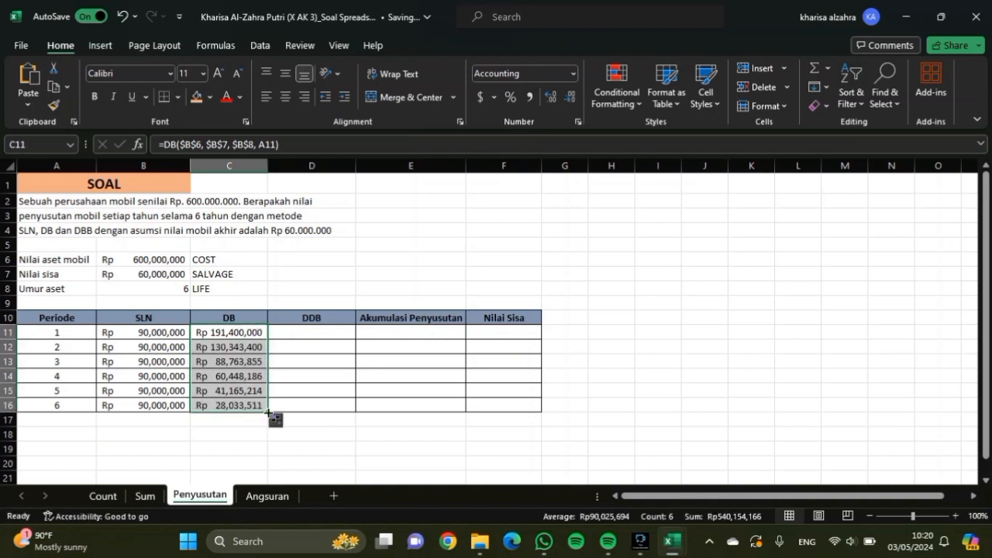
# - Begin a DDB formula in D11 with B6 as cost, B7 as salvage and B8 as life
pyautogui.click(323, 335)
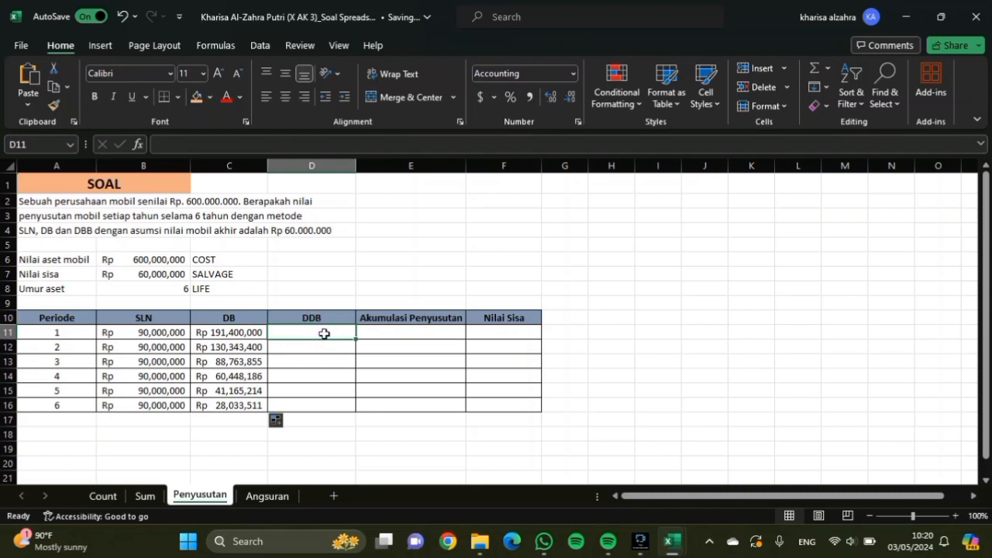
pyautogui.write('=')
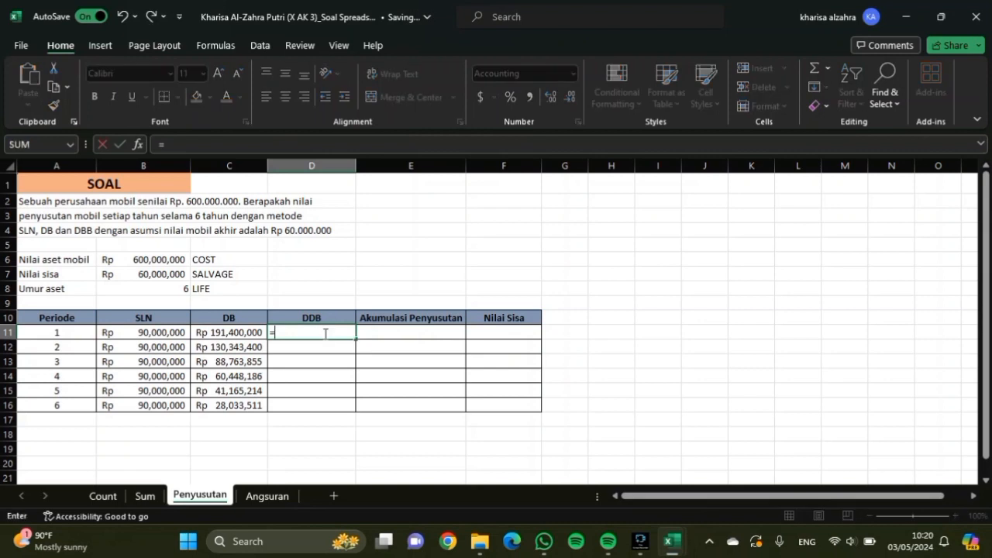
pyautogui.write('DDB')
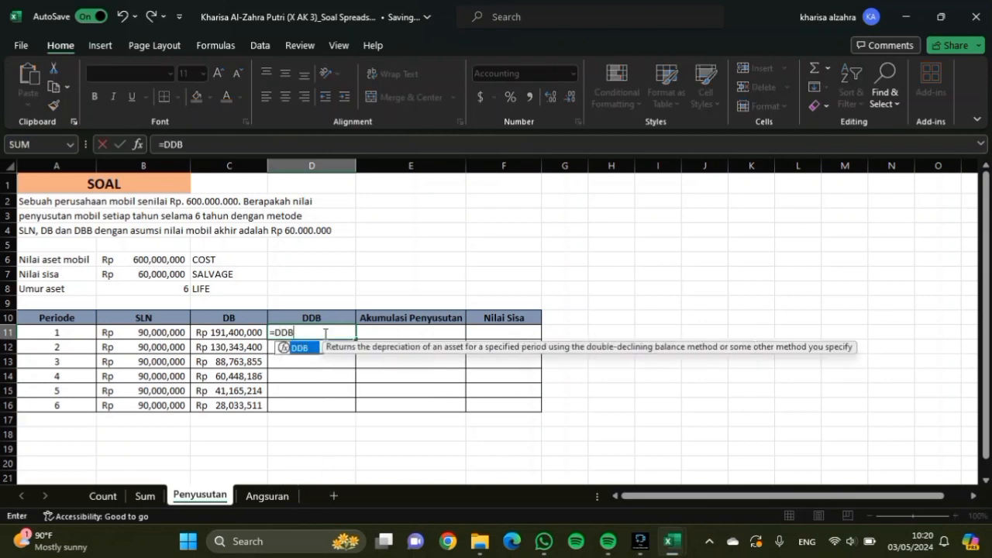
pyautogui.write('(')
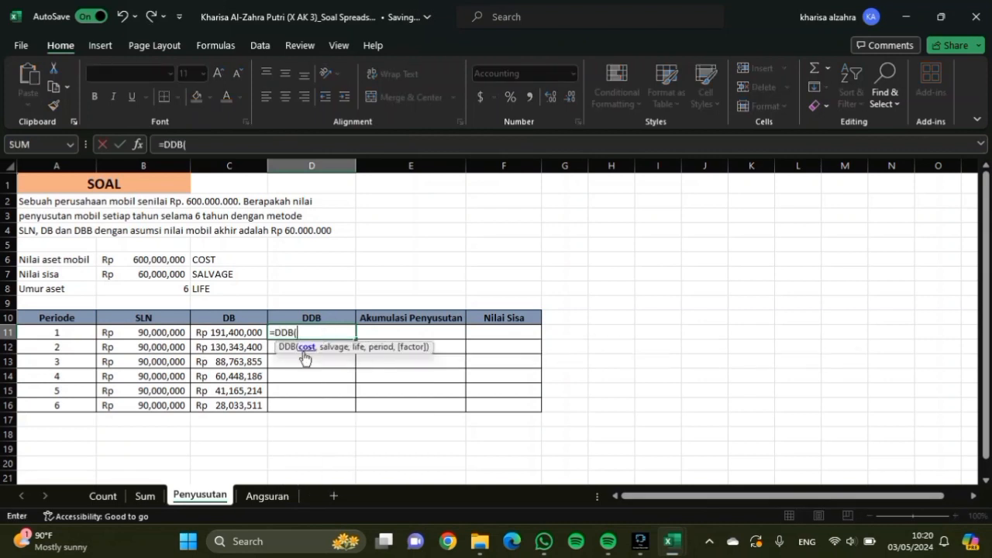
pyautogui.click(160, 260)
pyautogui.write(',')
pyautogui.click(162, 274)
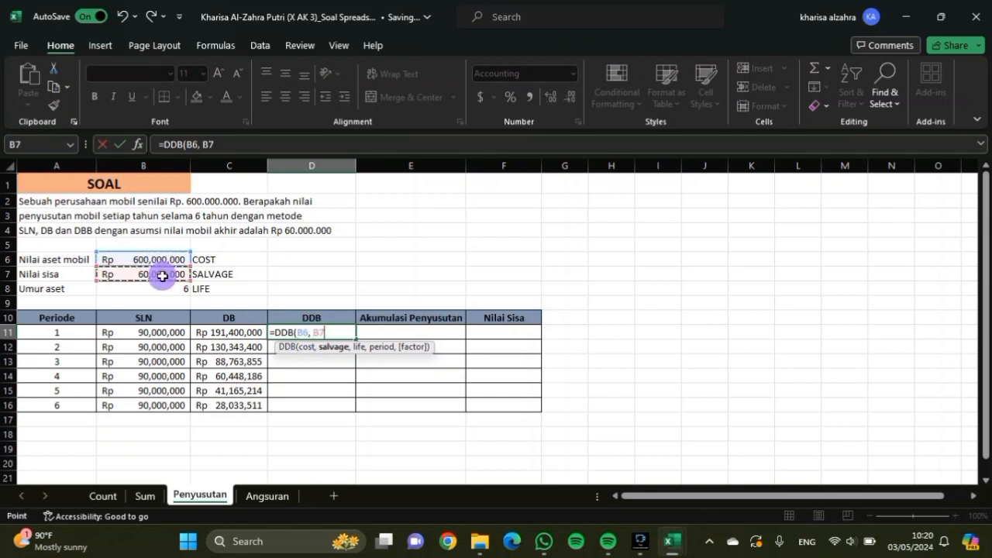
pyautogui.write(',')
pyautogui.click(163, 289)
# - Make the DDB formula's three references absolute and complete it in D11 with A11 as the period
pyautogui.moveTo(185, 144); pyautogui.dragTo(233, 144)
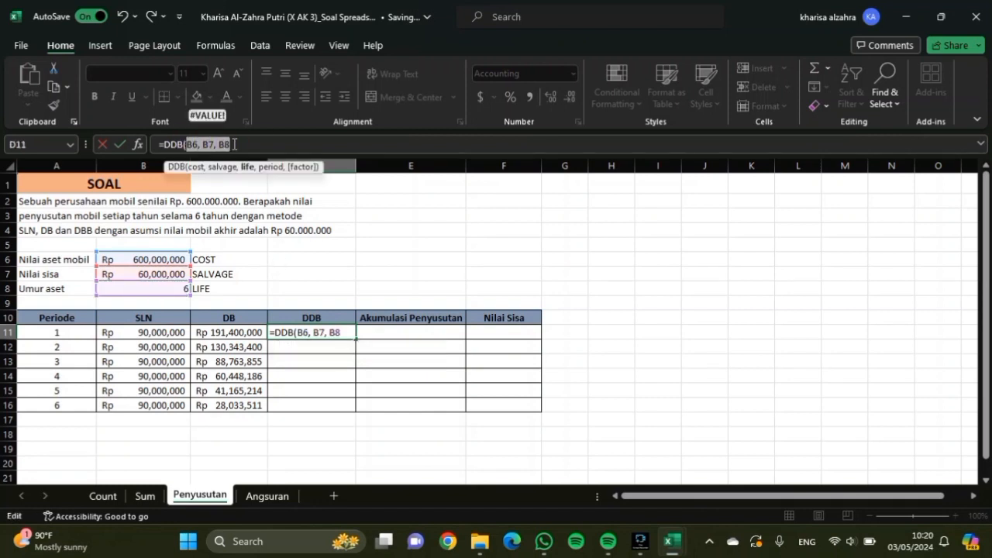
pyautogui.press('F4')
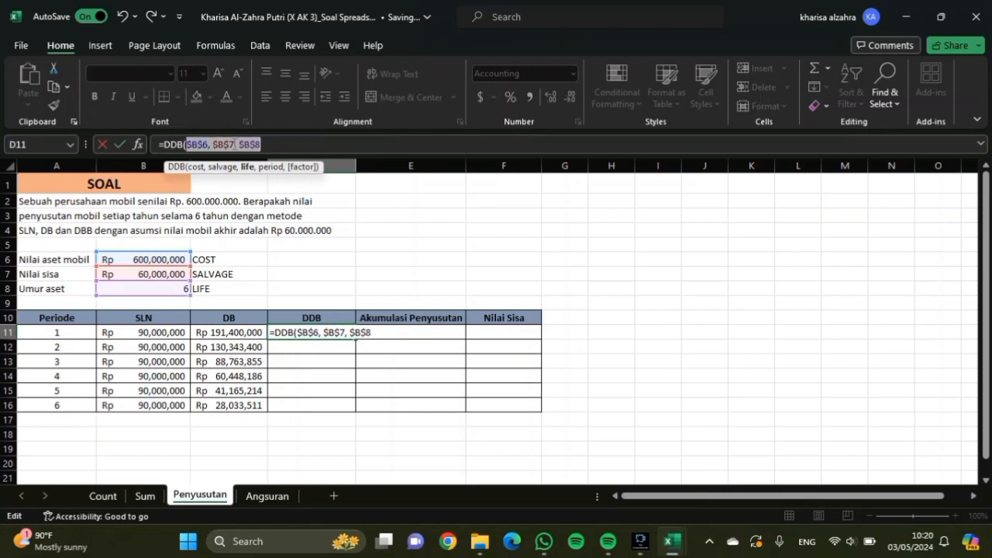
pyautogui.write(',')
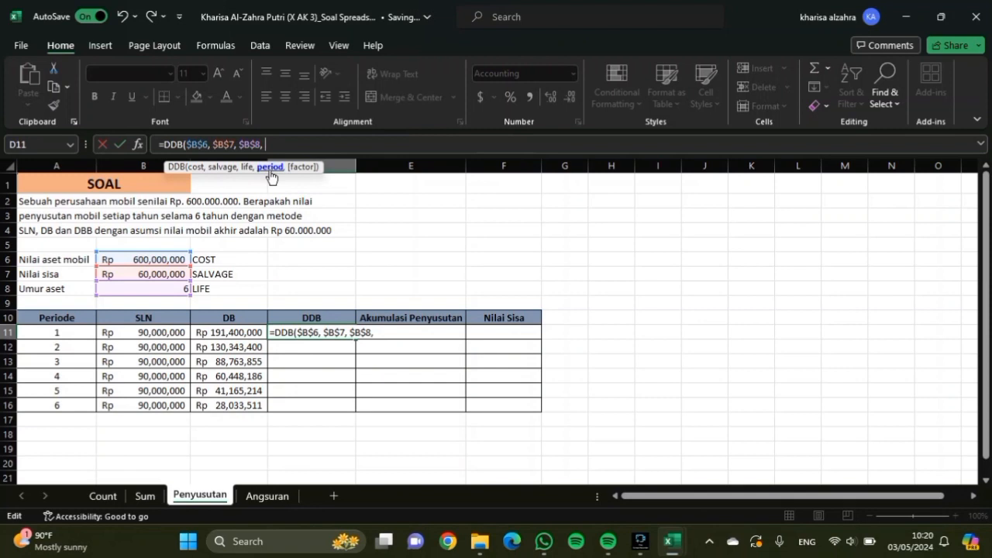
pyautogui.click(83, 331)
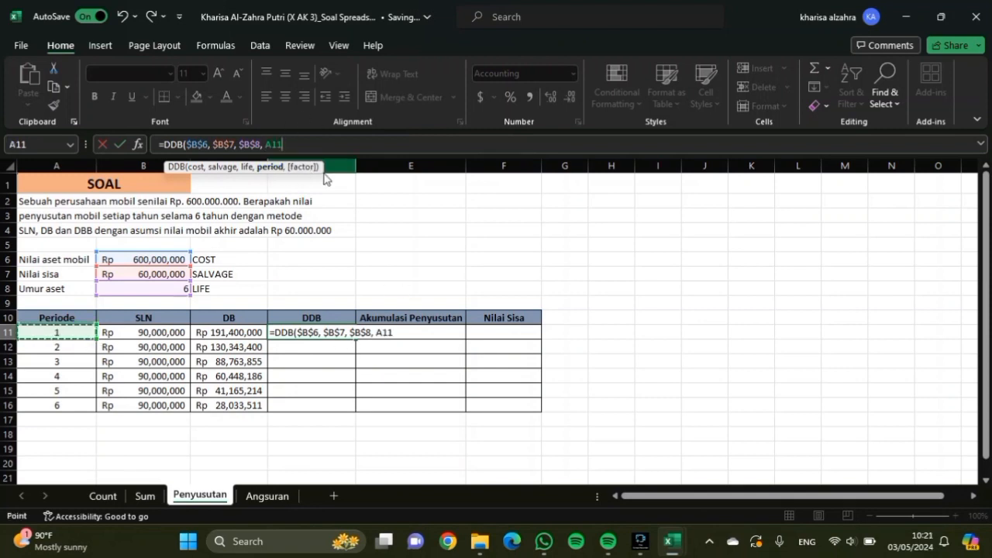
pyautogui.write(')')
pyautogui.press('Return')
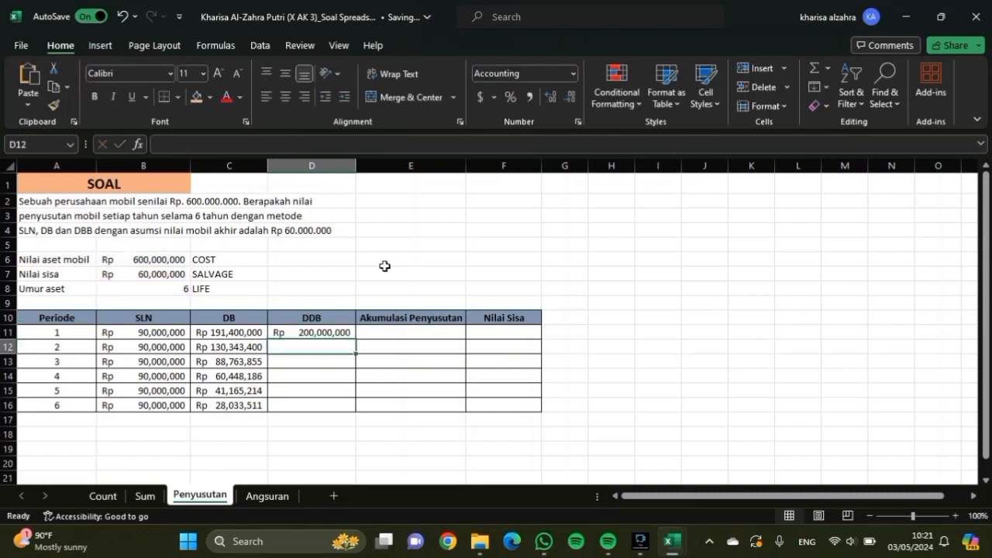
# - Fill the DDB formula from D11 down to D16 for the remaining periods
pyautogui.click(328, 329)
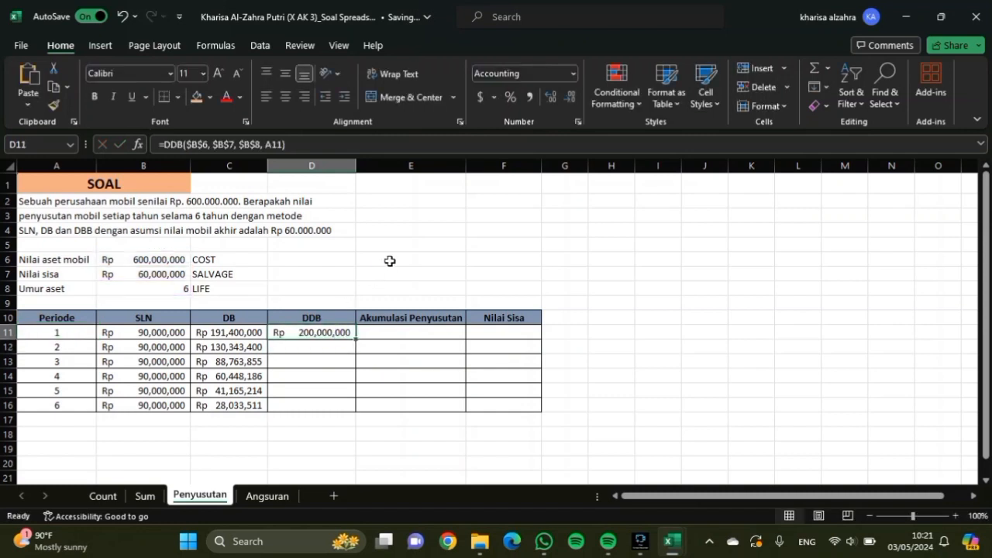
pyautogui.moveTo(355, 342); pyautogui.dragTo(360, 410)
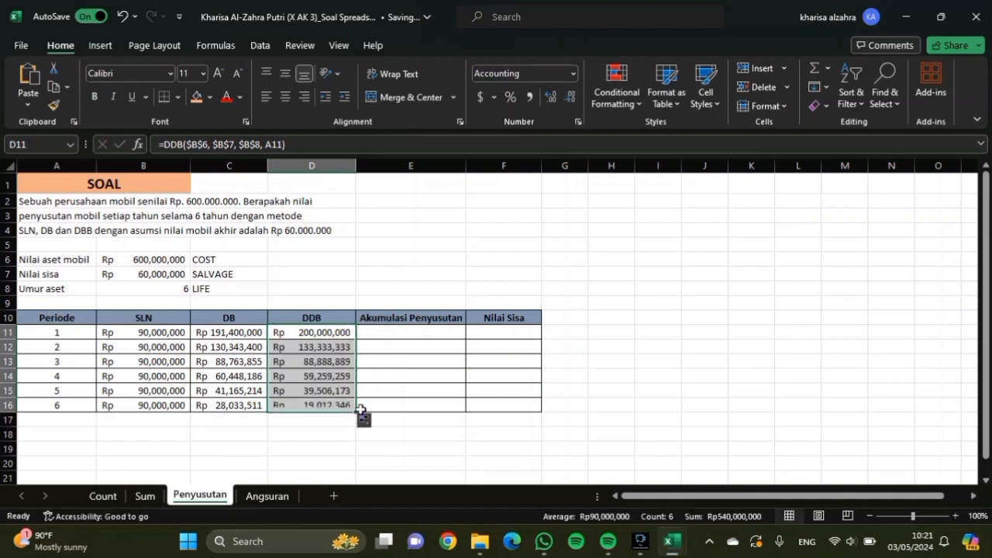
pyautogui.click(434, 213)
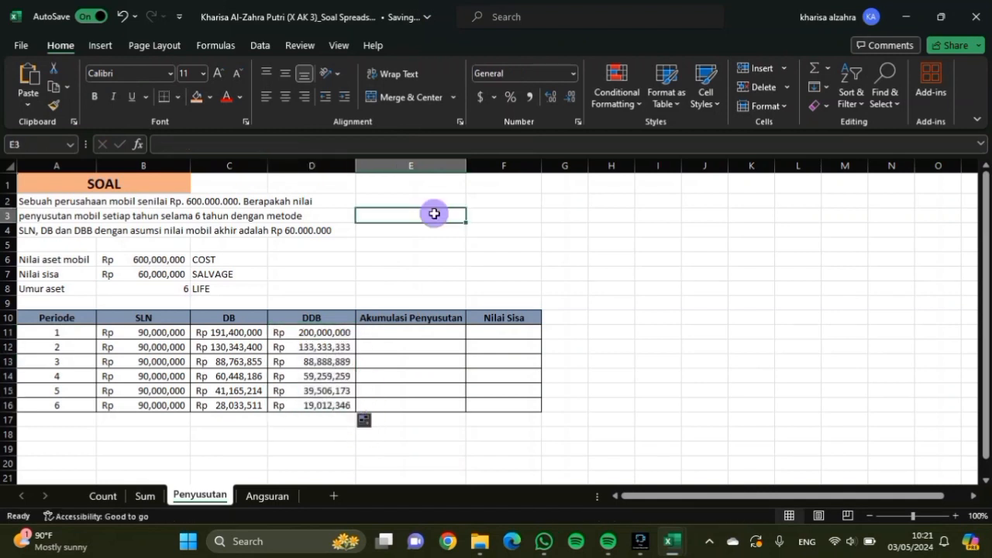
pyautogui.click(336, 407)
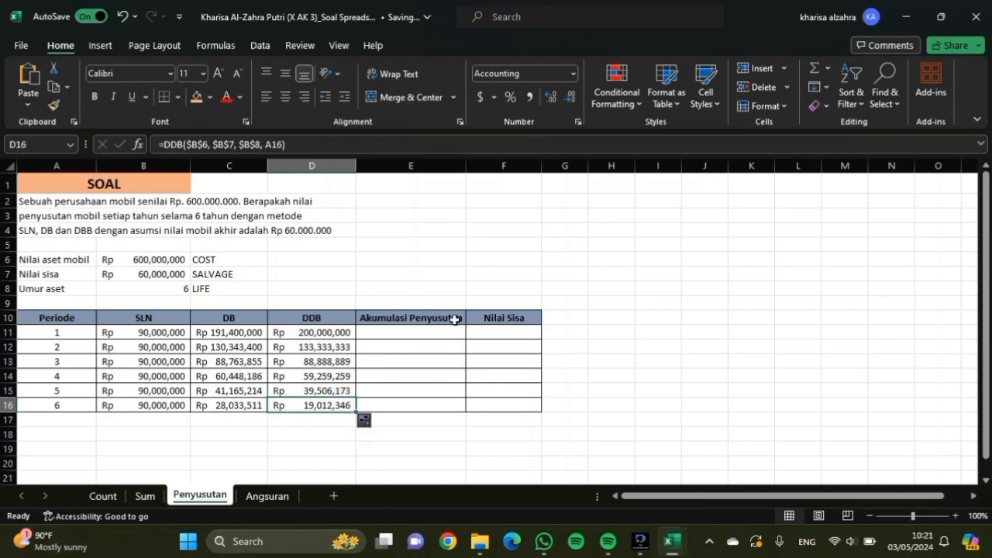
# - Enter =B11 in E11 as the first period's accumulated depreciation under Akumulasi Penyusutan
pyautogui.click(431, 334)
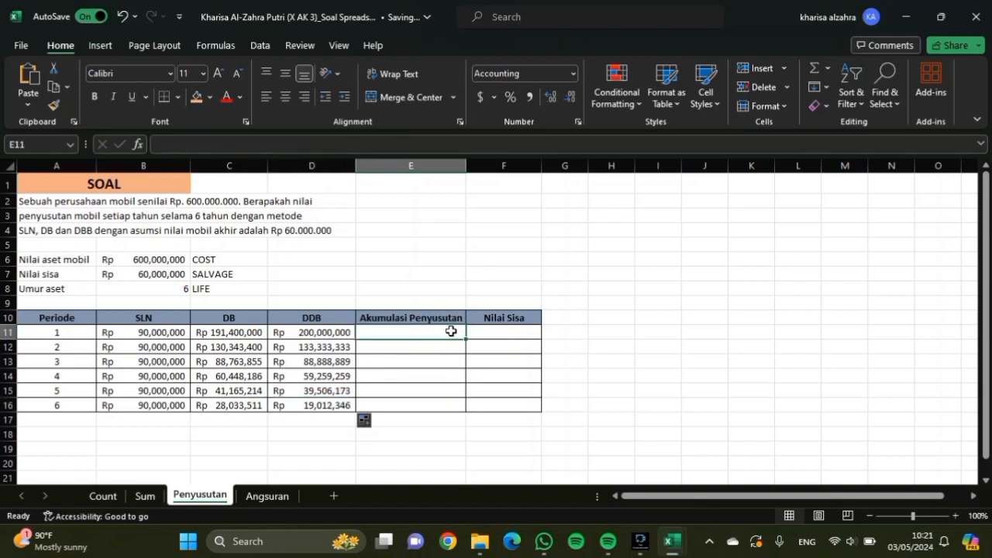
pyautogui.write('=')
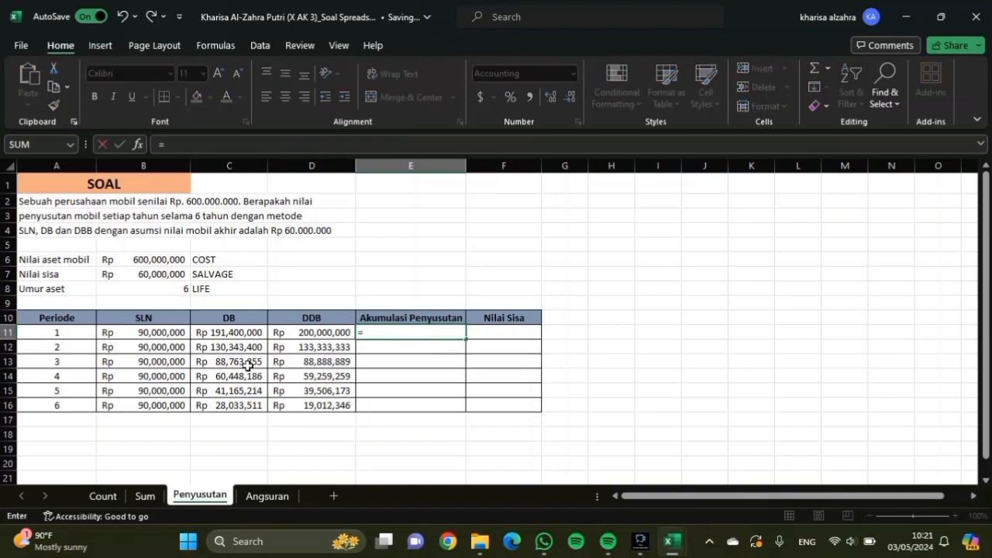
pyautogui.click(115, 329)
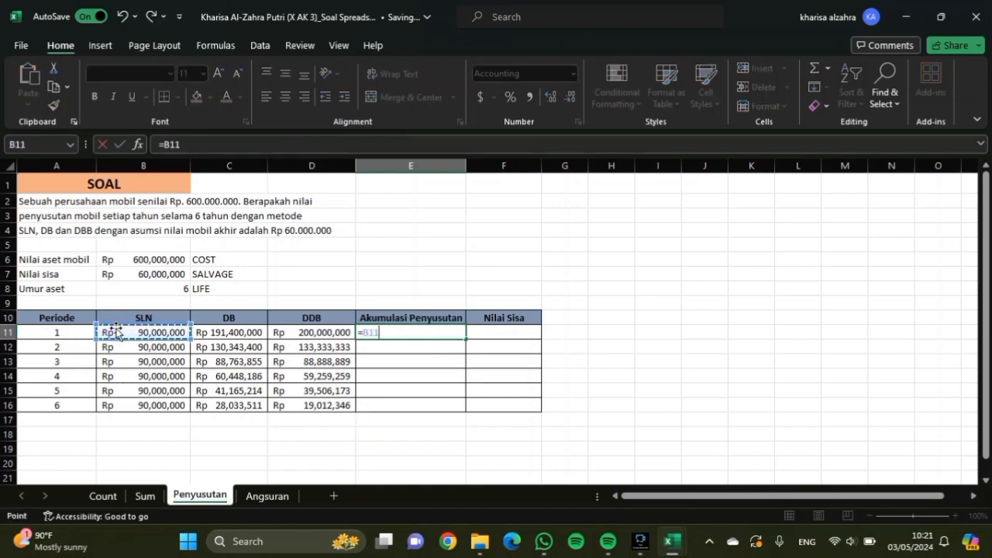
pyautogui.press('Return')
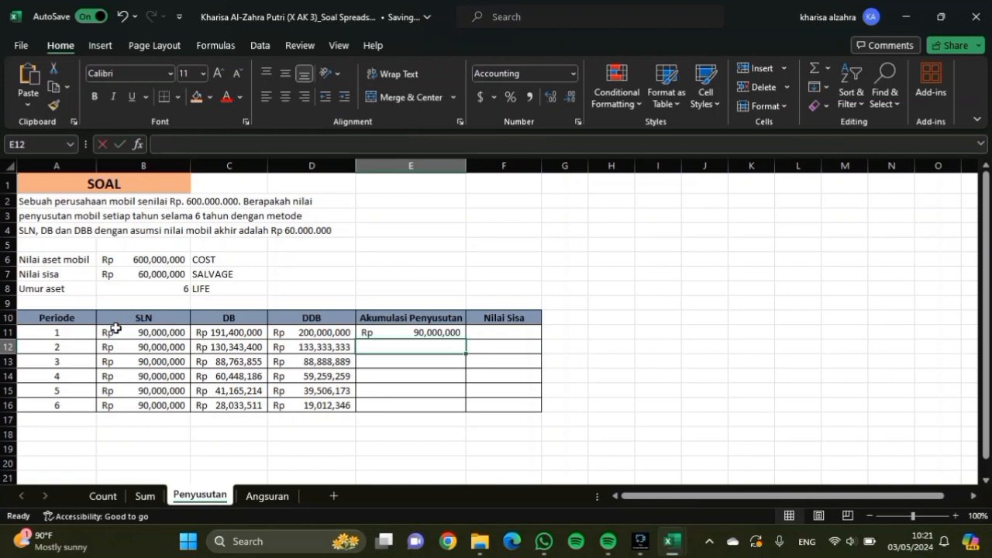
# - Enter =E11+B12 in E12 to add the second period's SLN depreciation to the accumulated amount
pyautogui.write('=')
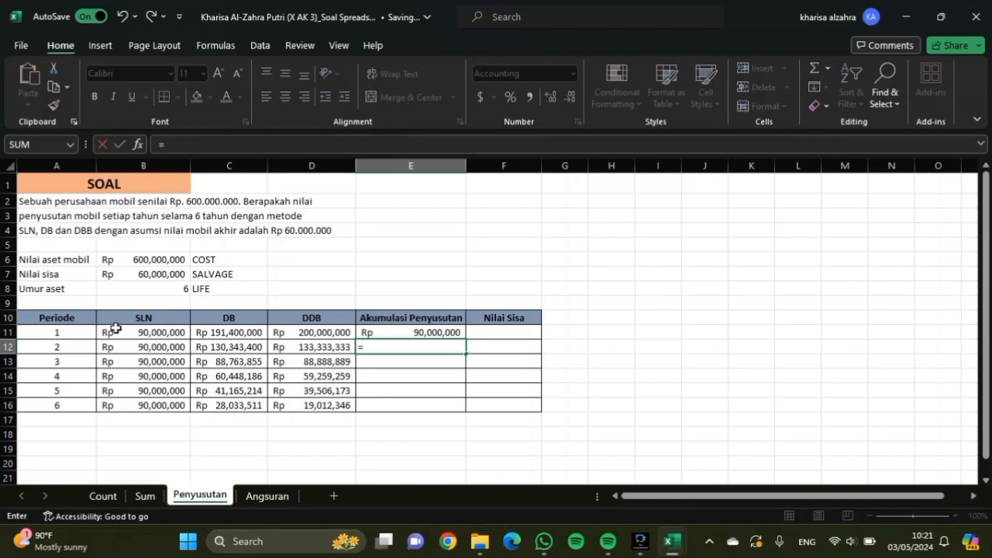
pyautogui.click(397, 333)
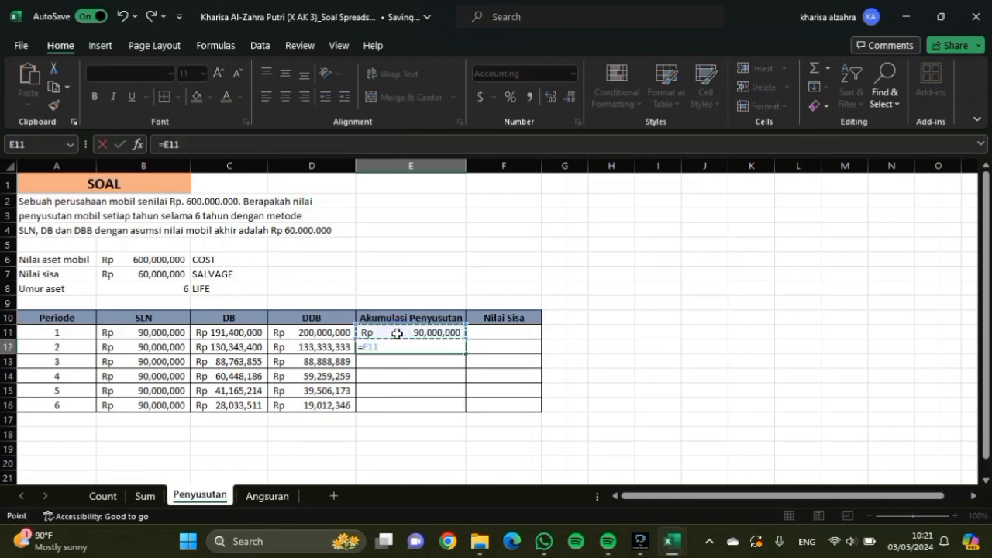
pyautogui.write('+')
pyautogui.click(146, 347)
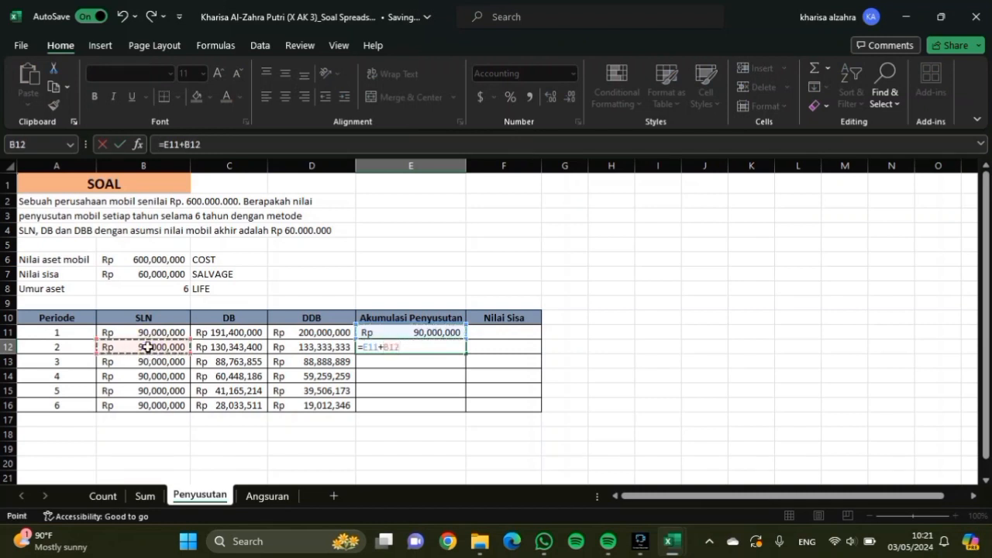
pyautogui.press('Return')
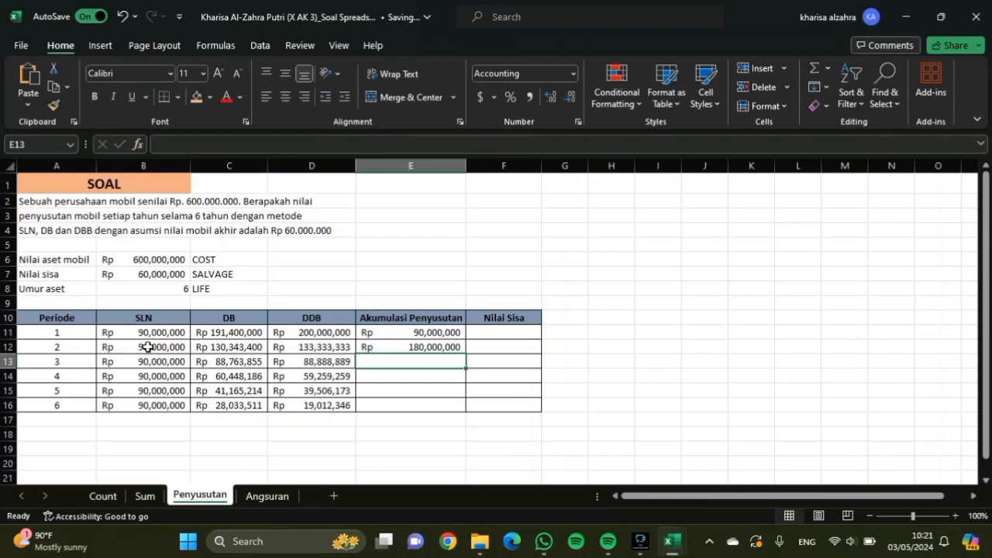
# - Enter =E12+B13 in E13 to calculate the third period's accumulated depreciation
pyautogui.write('=')
pyautogui.click(412, 349)
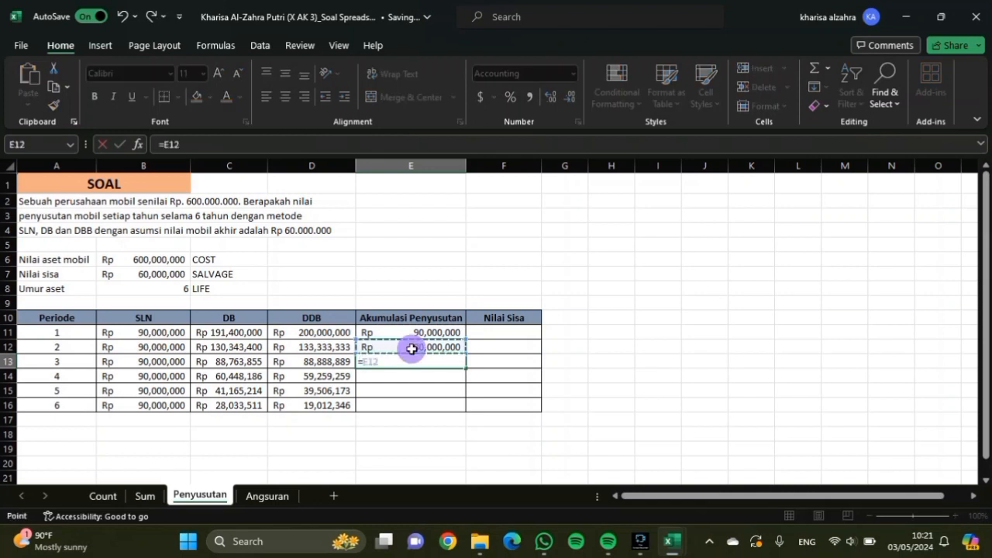
pyautogui.write('+')
pyautogui.click(179, 362)
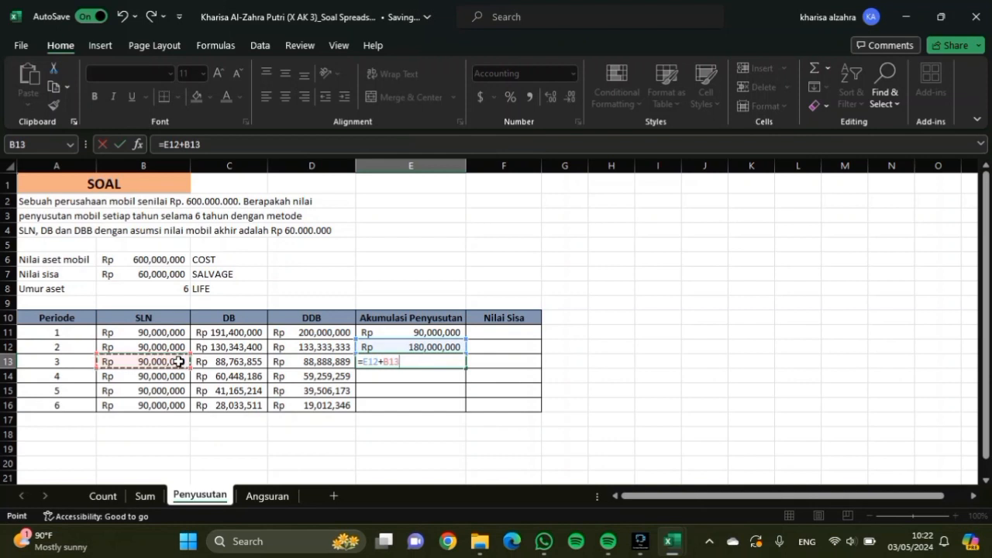
pyautogui.press('Return')
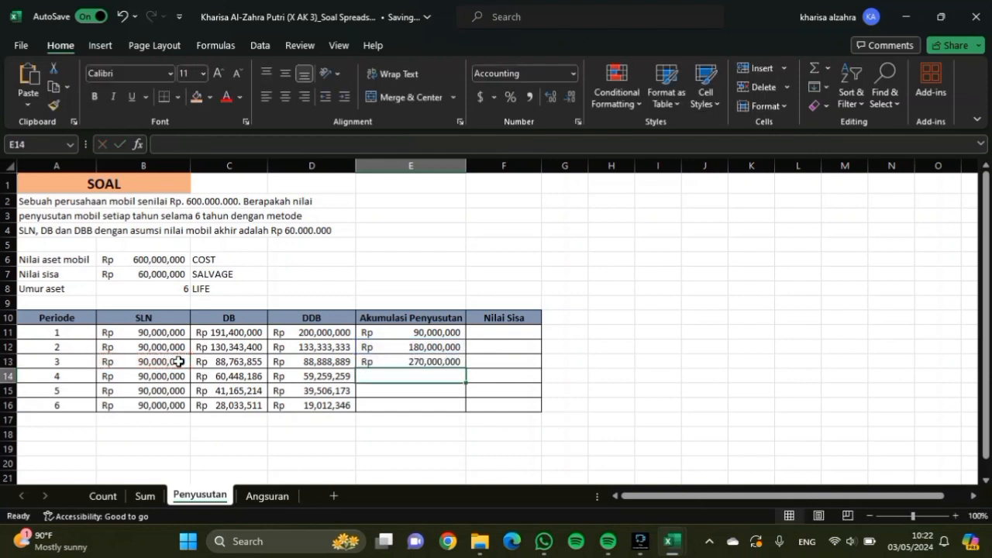
# - Fill the accumulated depreciation formula from E13 down to E16
pyautogui.click(452, 362)
pyautogui.moveTo(465, 369); pyautogui.dragTo(460, 407)
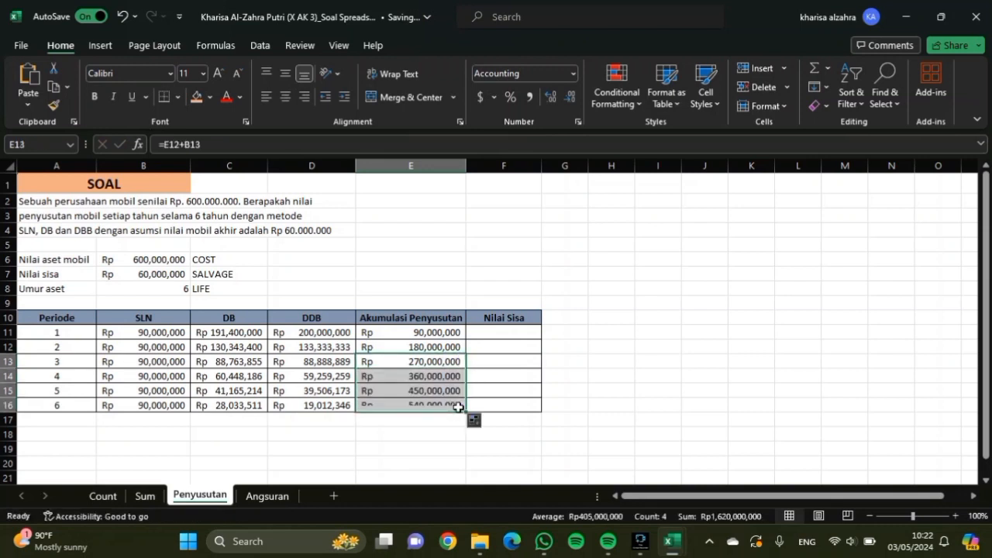
pyautogui.click(442, 404)
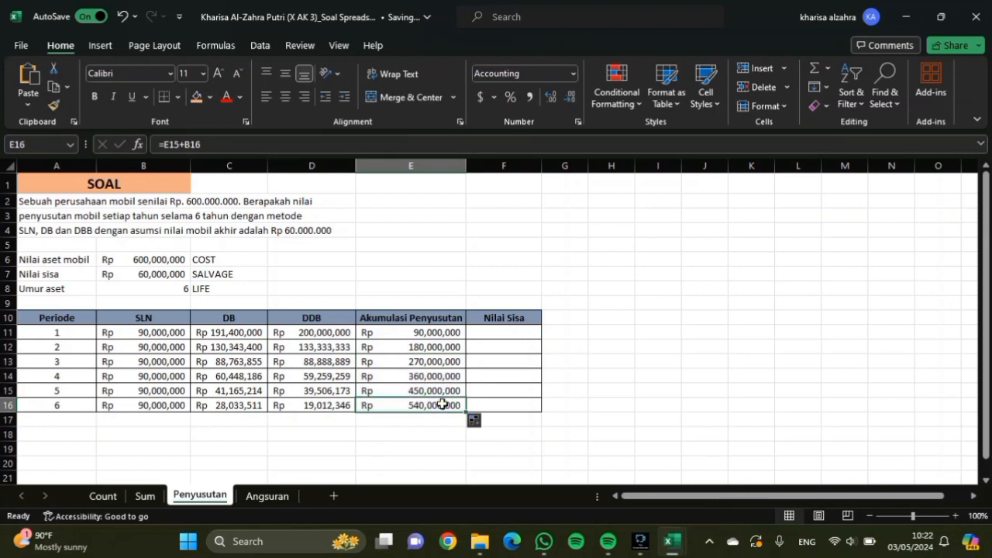
# - Enter =$B$6-E11 in F11 to calculate the first period's Nilai Sisa from the asset cost
pyautogui.click(504, 332)
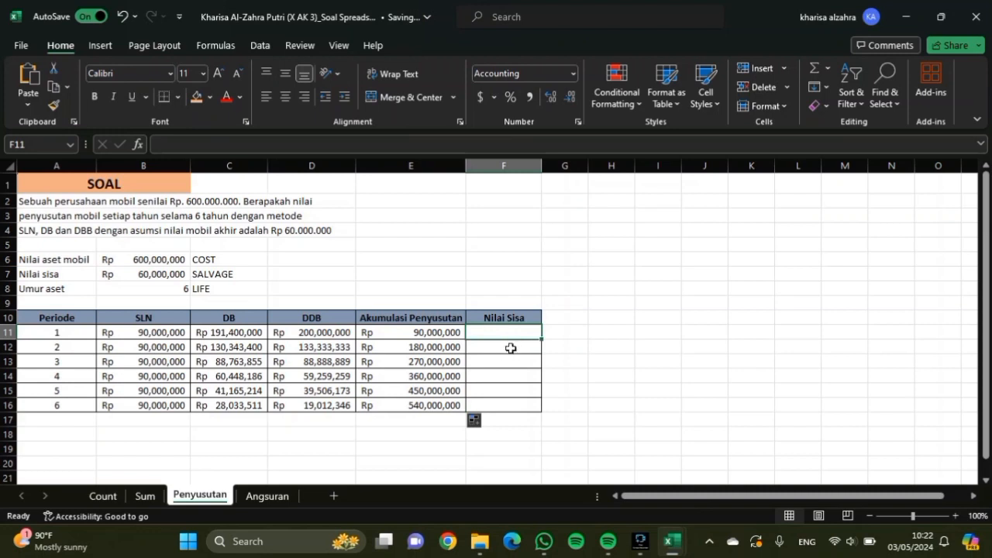
pyautogui.write('=')
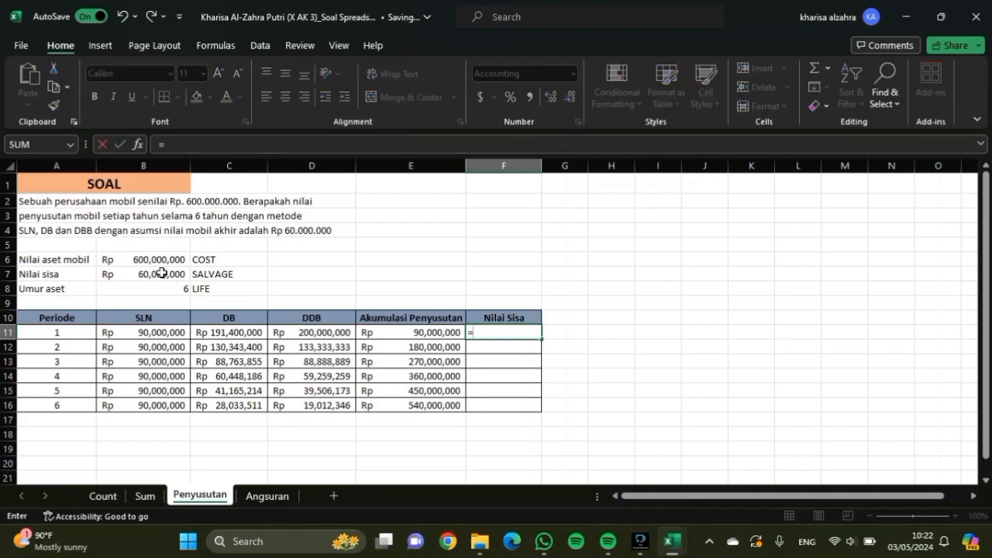
pyautogui.click(156, 258)
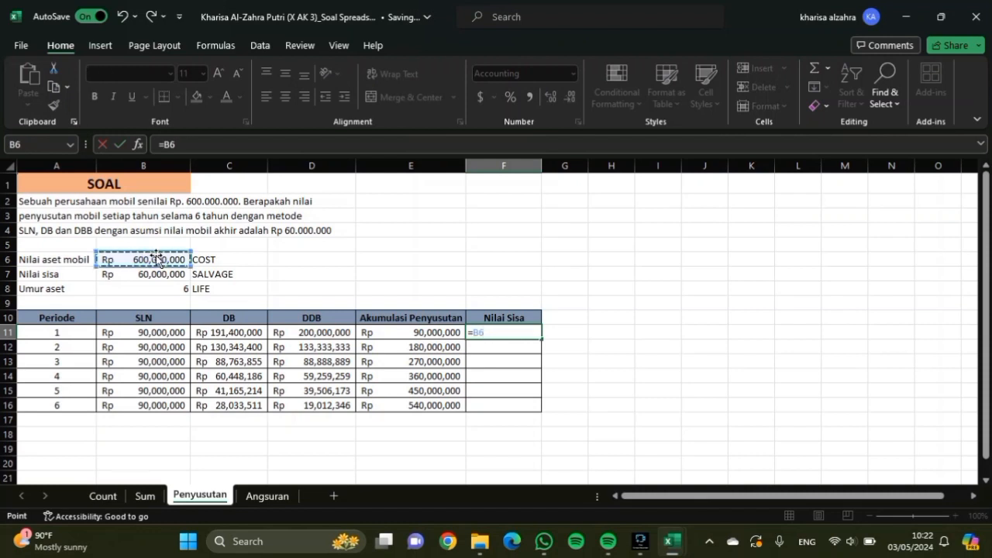
pyautogui.press('F4')
pyautogui.write('-')
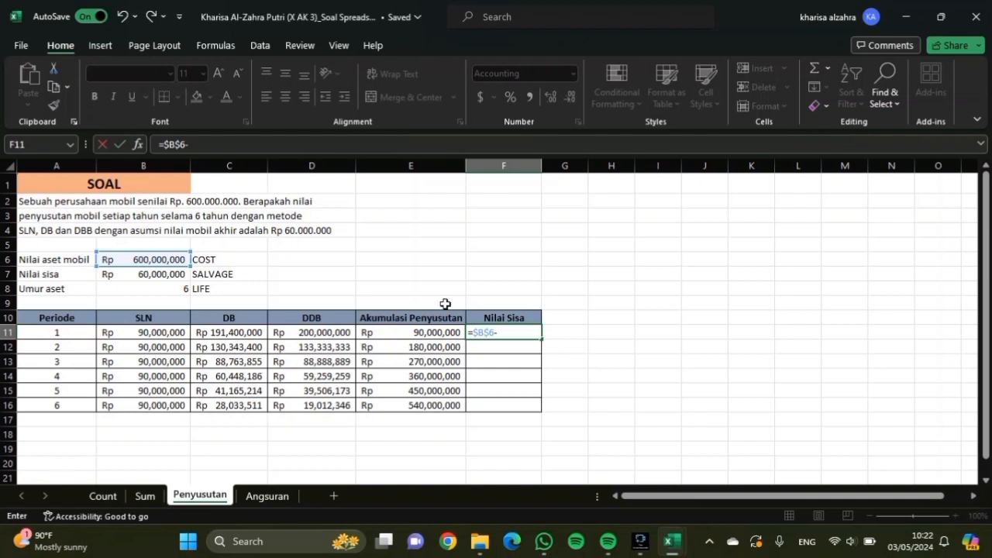
pyautogui.click(427, 333)
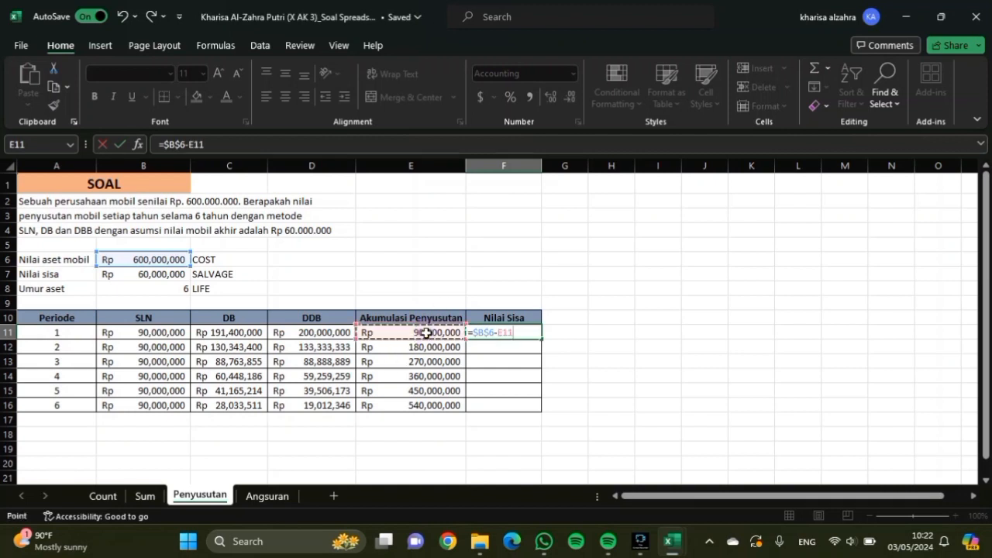
pyautogui.press('Return')
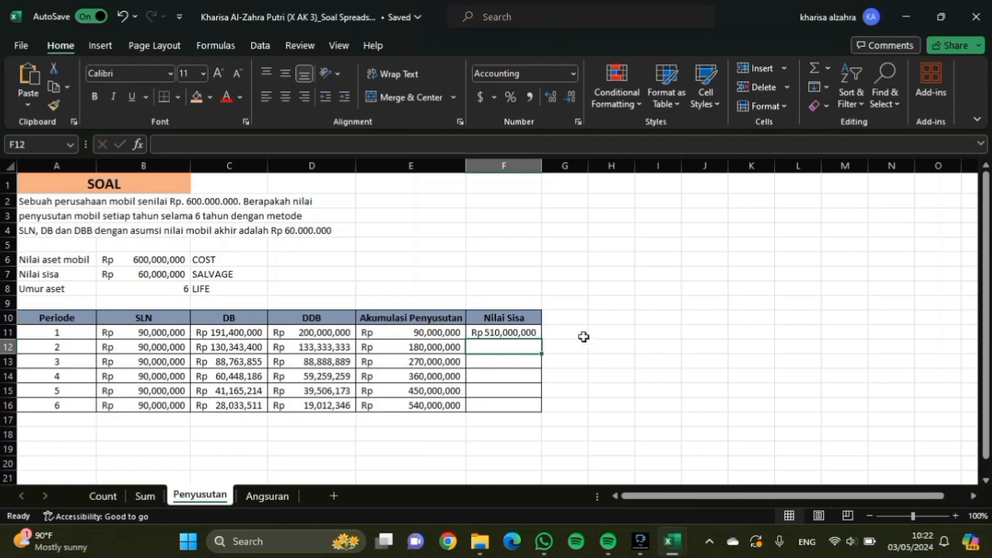
# - Fill the Nilai Sisa formula from F11 down to F16 and compare the last period's value with the salvage value
pyautogui.click(518, 330)
pyautogui.moveTo(540, 340); pyautogui.dragTo(535, 413)
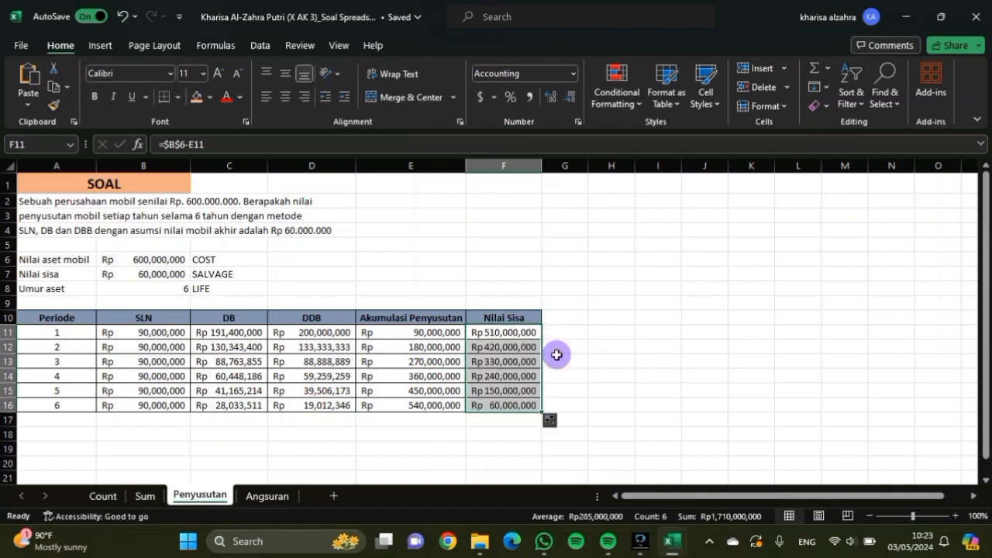
pyautogui.click(557, 355)
pyautogui.click(530, 403)
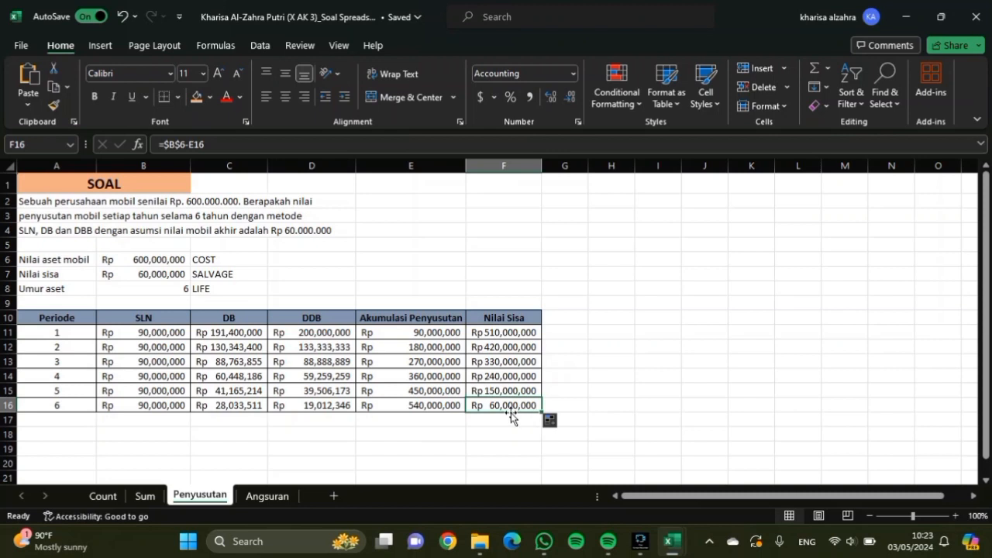
pyautogui.click(187, 274)
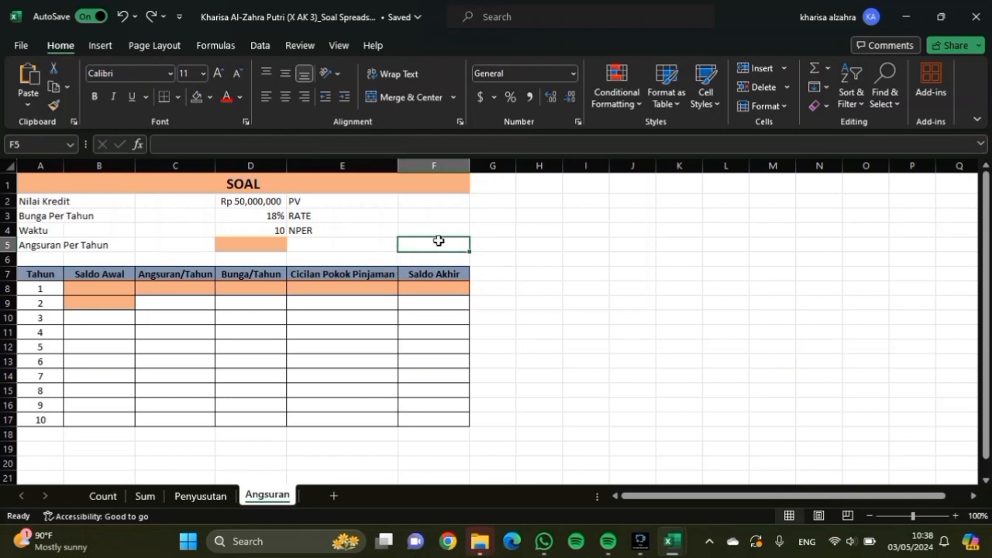
# - Enter =PMT(D3, D4, D2) in D5 of the Angsuran sheet to calculate the yearly installment
pyautogui.click(278, 240)
pyautogui.write('=')
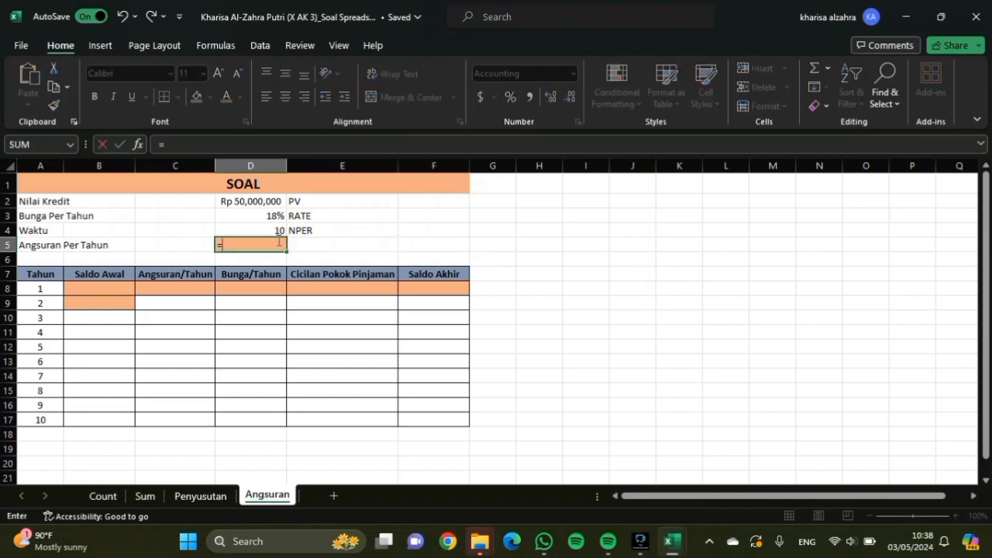
pyautogui.write('PMT')
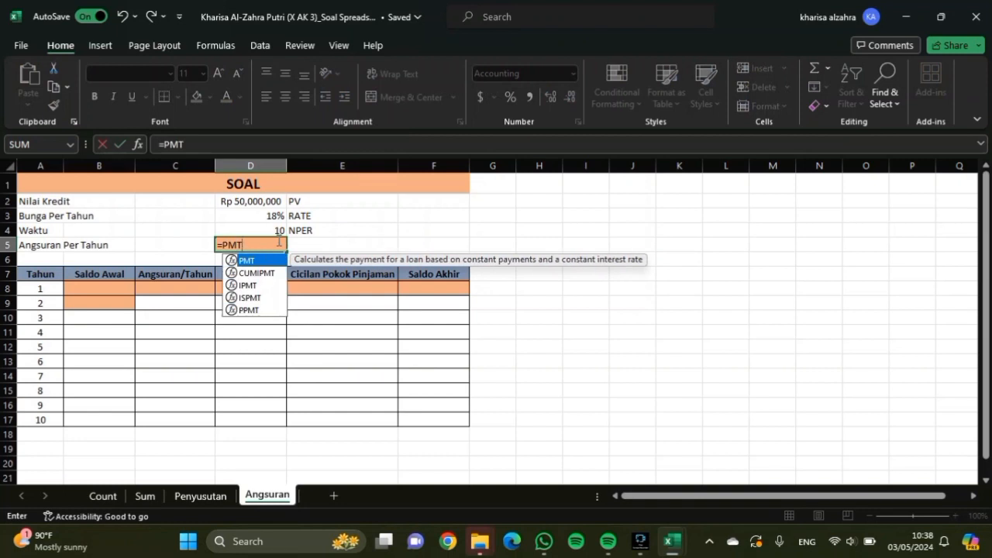
pyautogui.write('(')
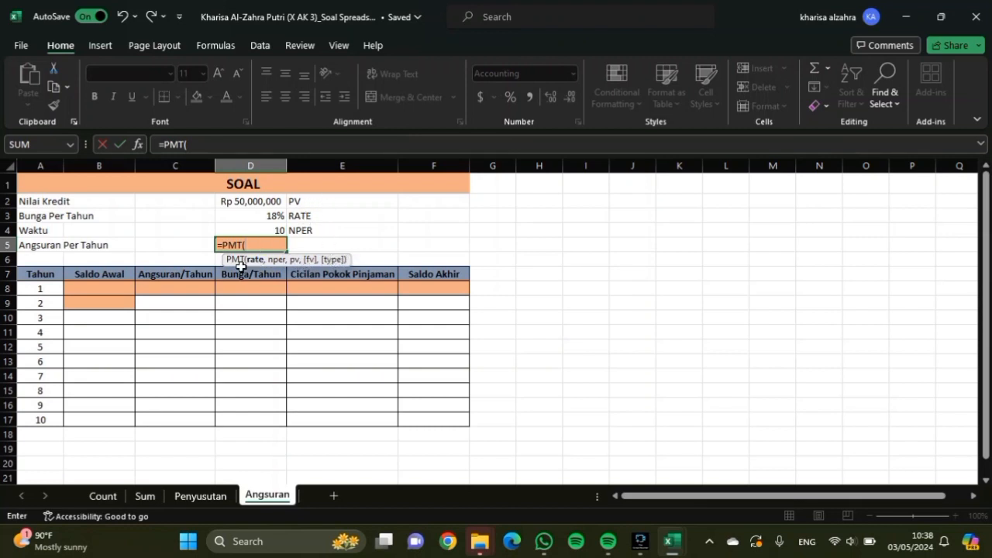
pyautogui.click(252, 219)
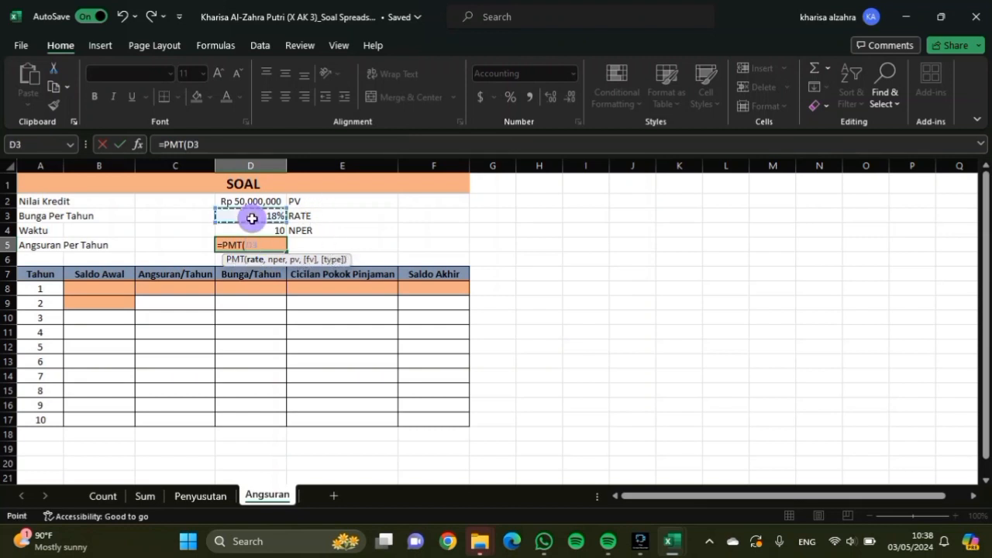
pyautogui.write(',')
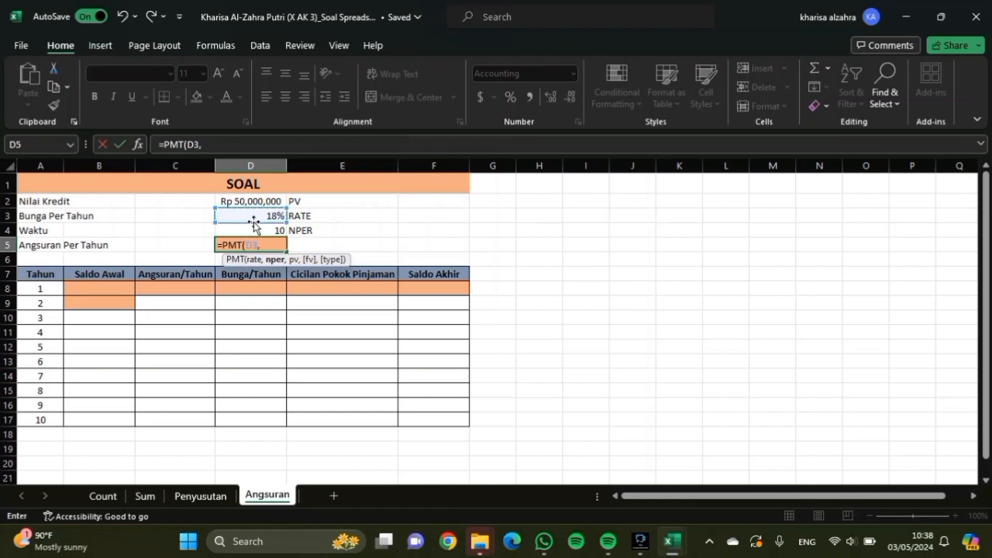
pyautogui.click(255, 231)
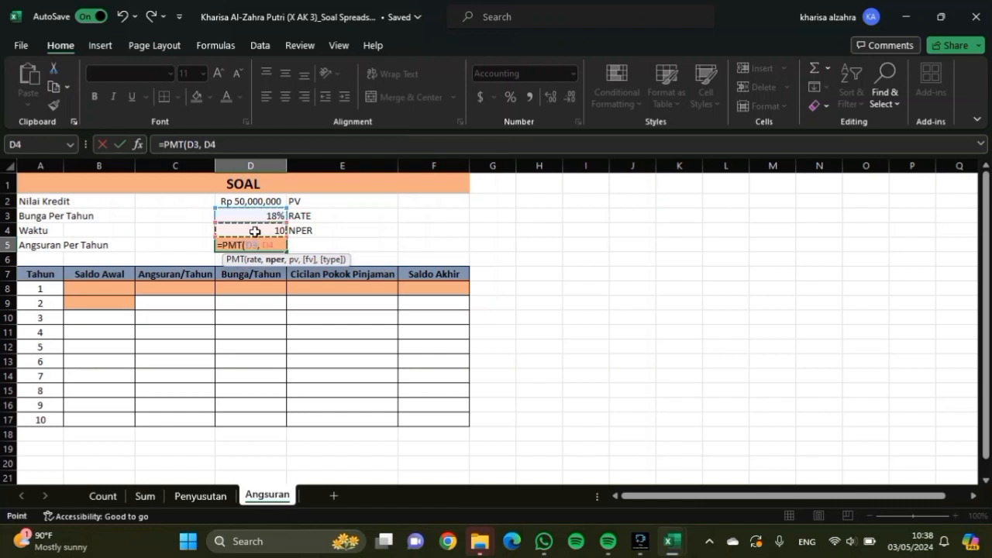
pyautogui.write(',')
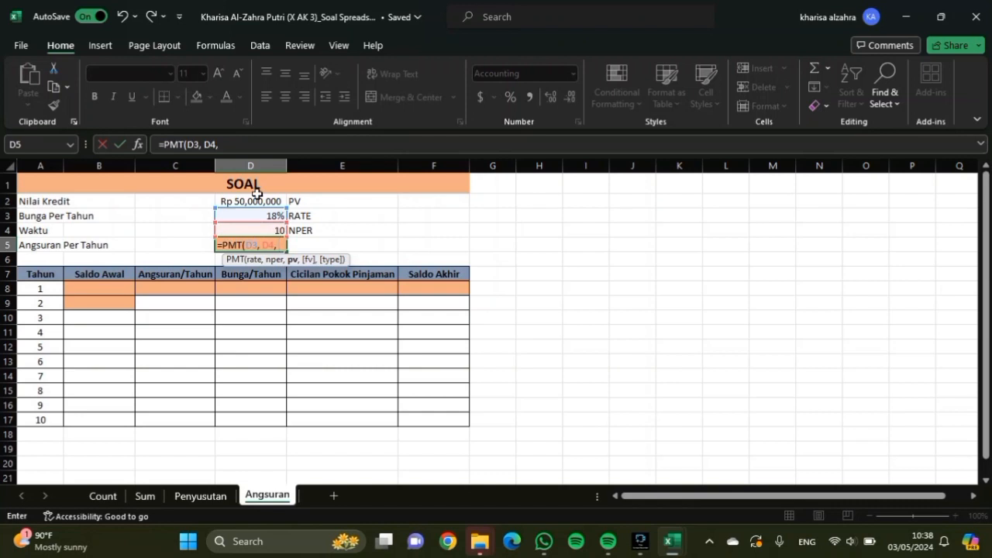
pyautogui.click(257, 203)
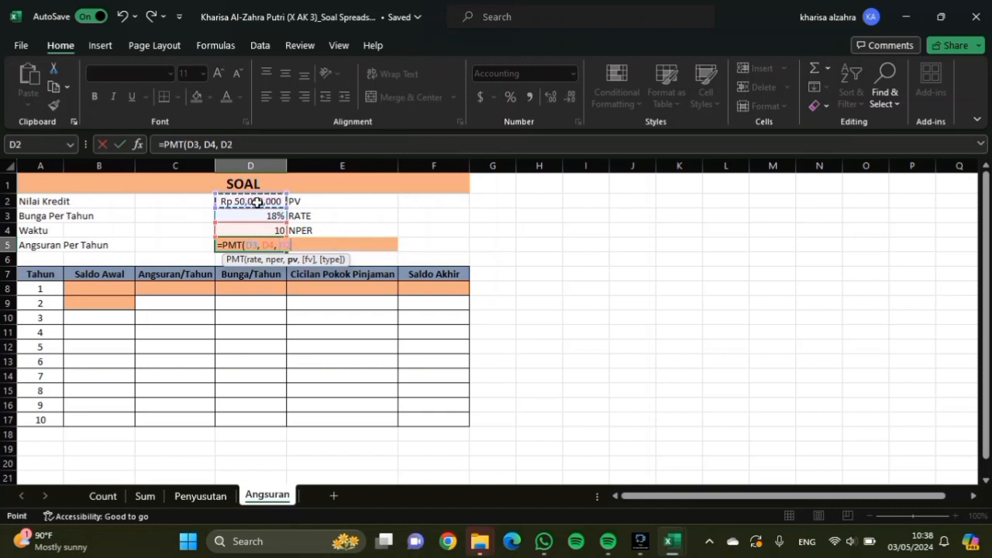
pyautogui.write(')')
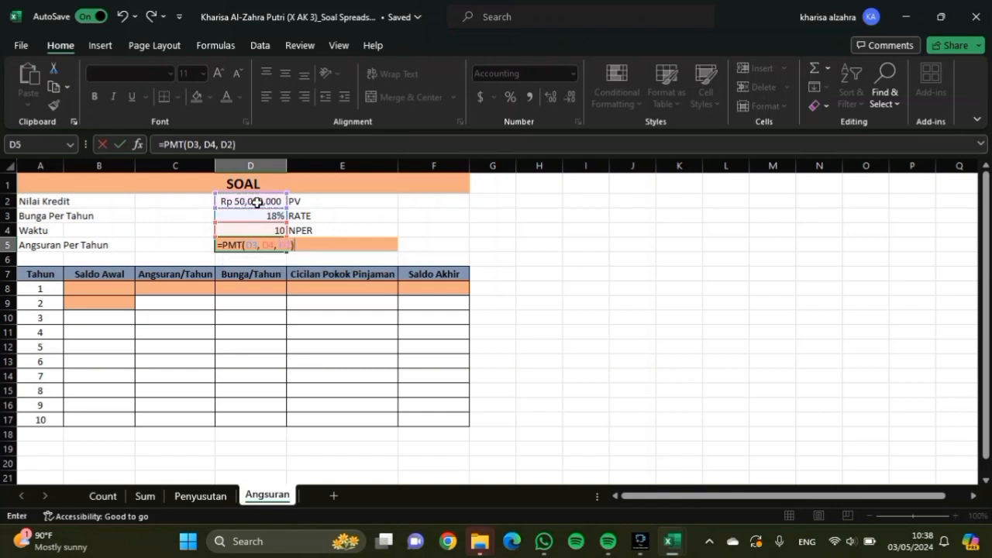
pyautogui.press('Return')
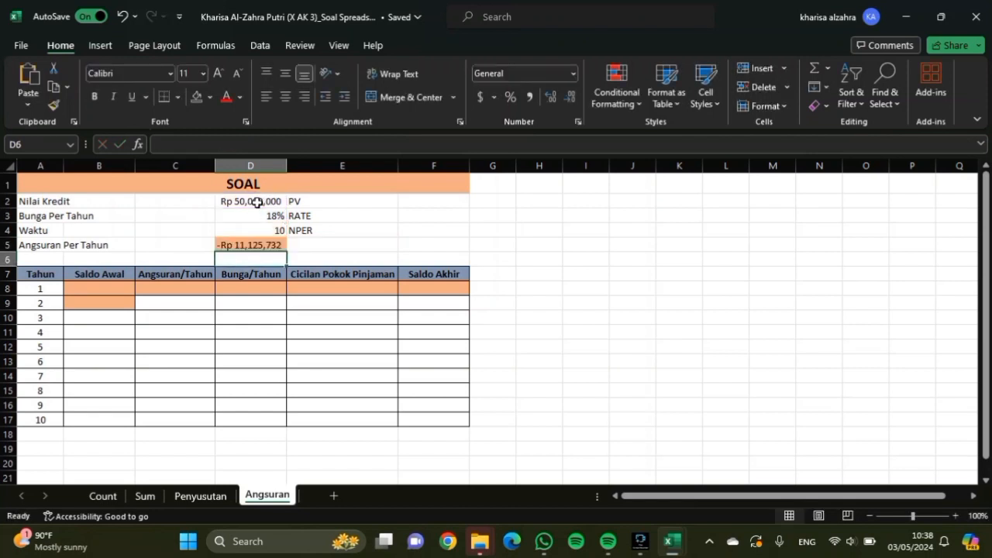
# - Wrap the D5 formula in ABS as =ABS(PMT(D3, D4, D2)) to make the yearly installment positive
pyautogui.click(266, 243)
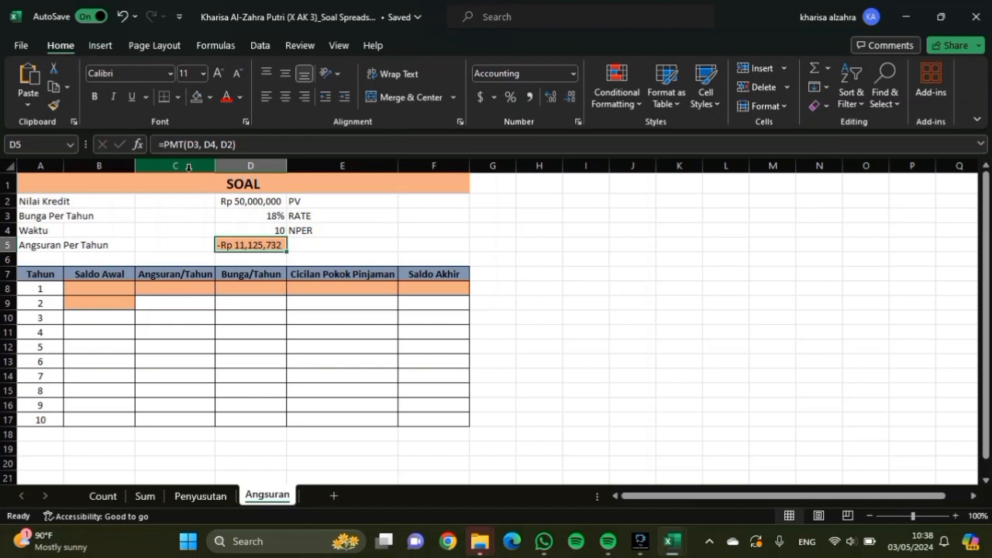
pyautogui.click(164, 143)
pyautogui.write('ABS')
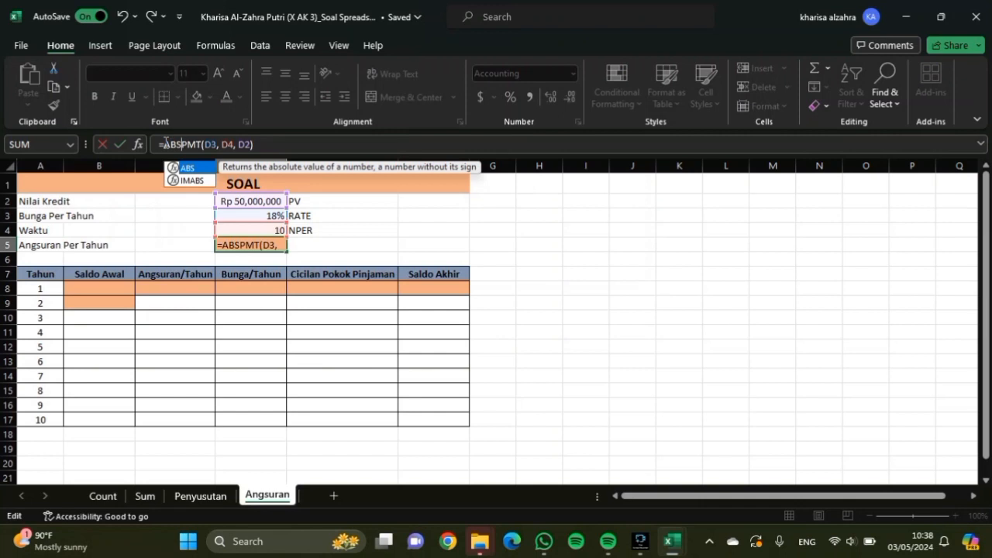
pyautogui.write('(')
pyautogui.click(277, 144)
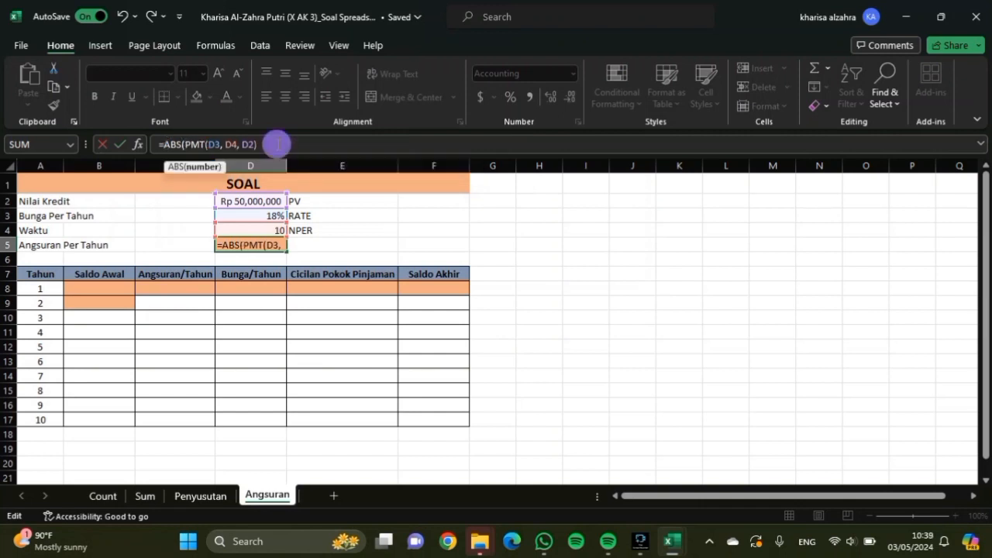
pyautogui.write(')')
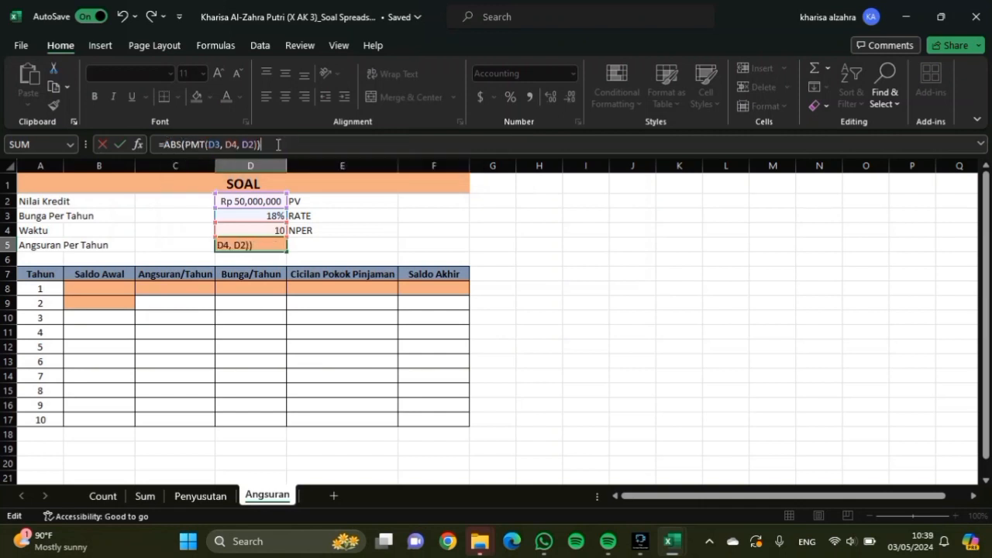
pyautogui.press('Return')
pyautogui.click(301, 249)
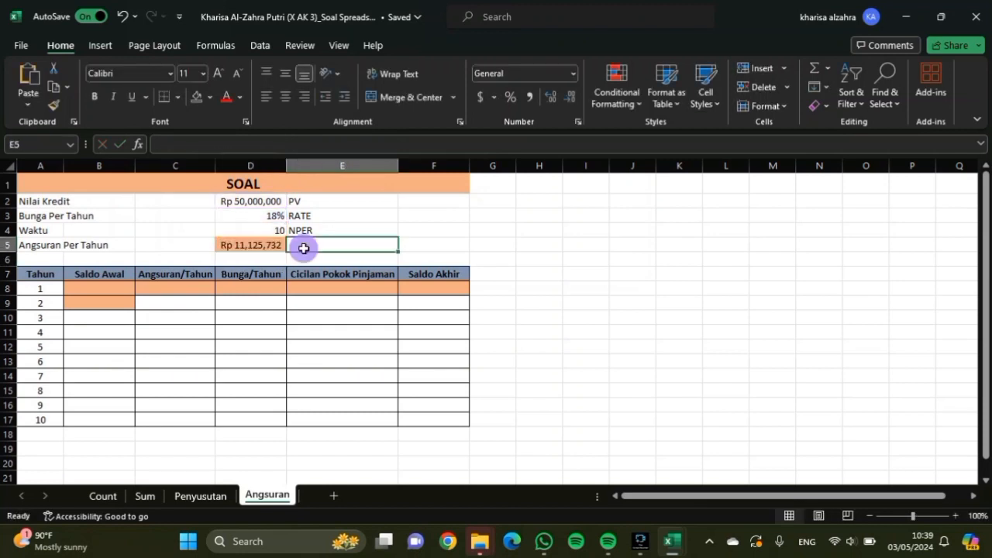
pyautogui.click(237, 248)
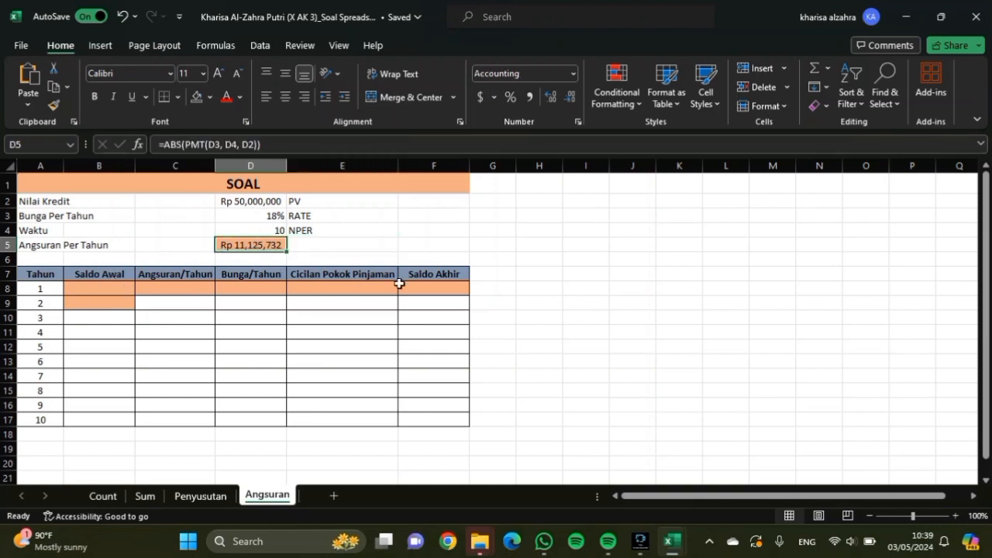
# - Enter =D2 in B8 to use the credit value as the first year's Saldo Awal
pyautogui.click(97, 292)
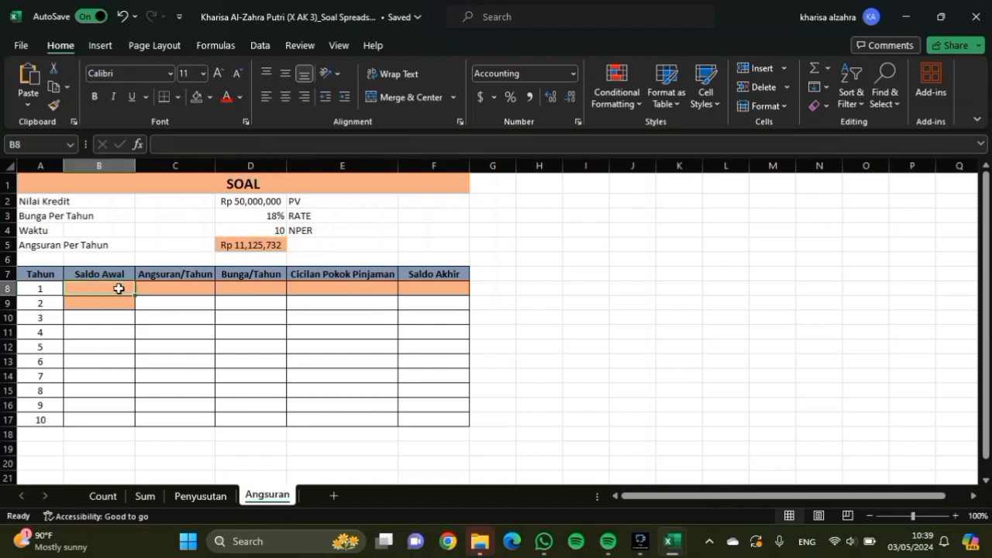
pyautogui.write('=')
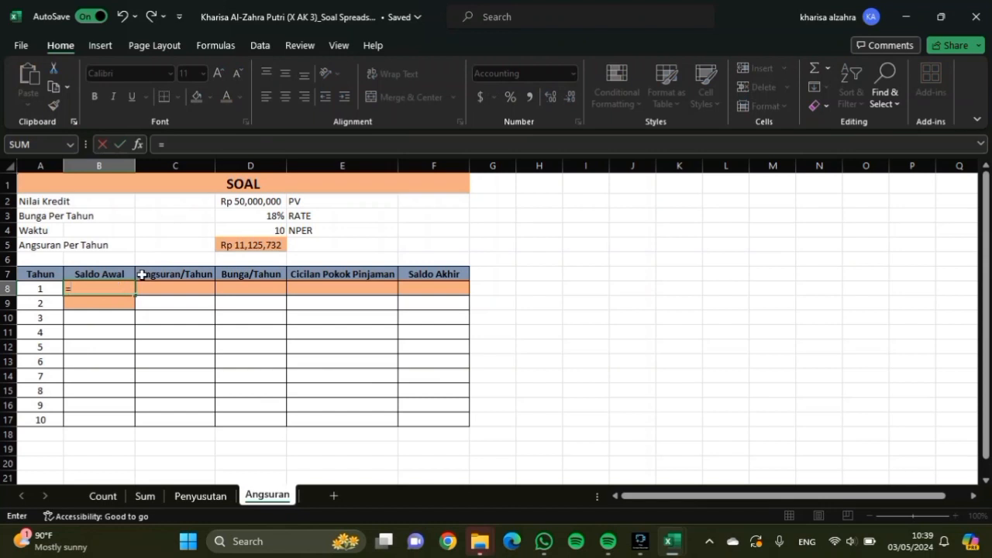
pyautogui.click(243, 201)
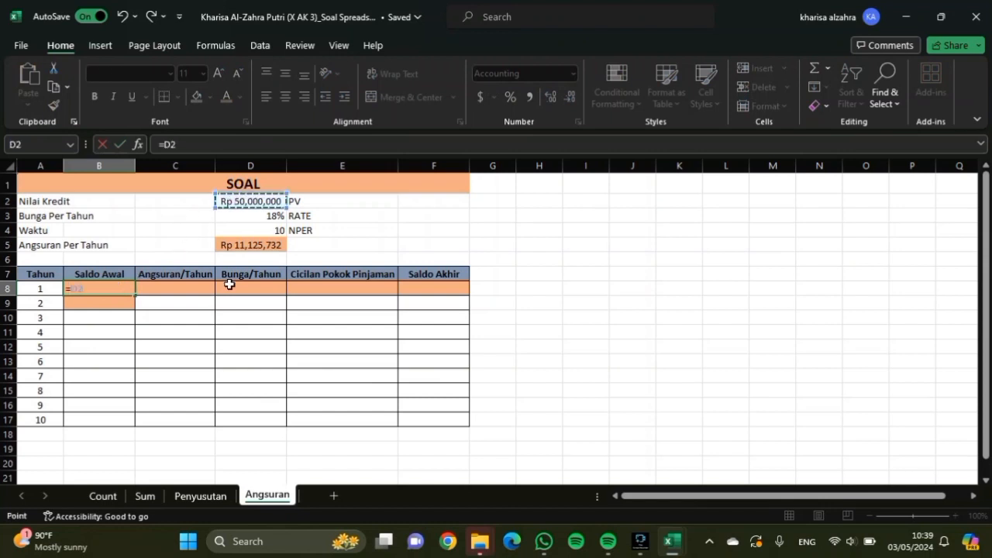
pyautogui.press('Return')
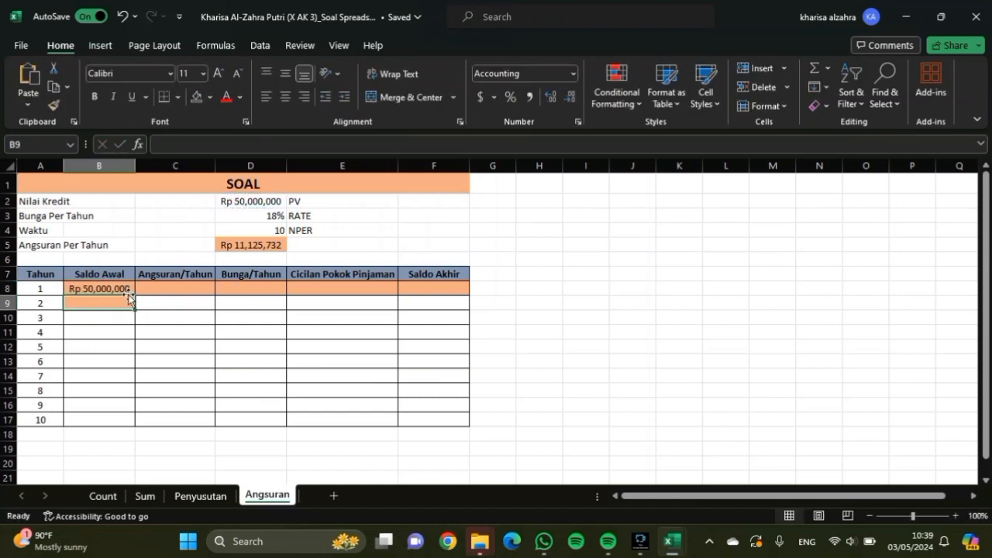
# - Enter =$D$5 in C8 as the first year's Angsuran/Tahun, using an absolute reference to the yearly installment
pyautogui.click(160, 284)
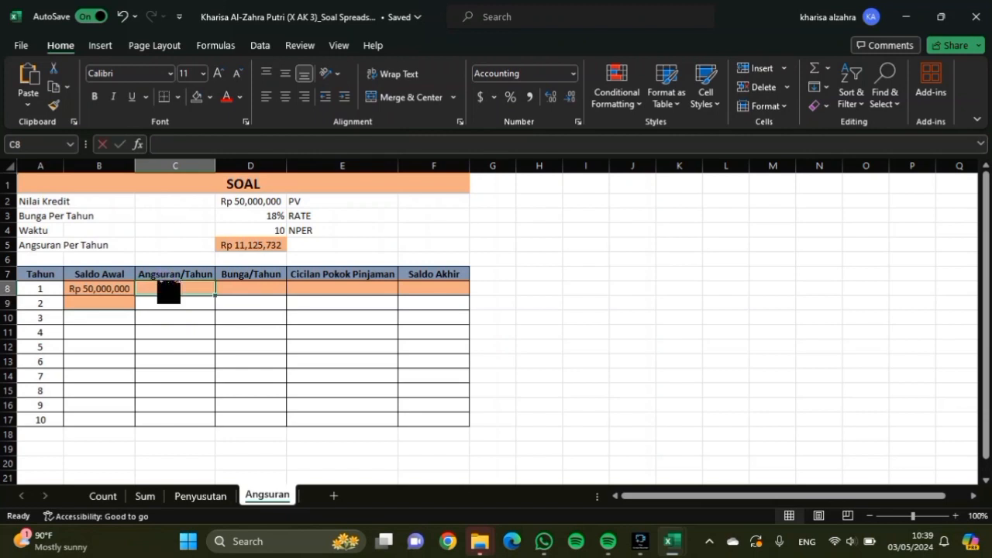
pyautogui.write('=')
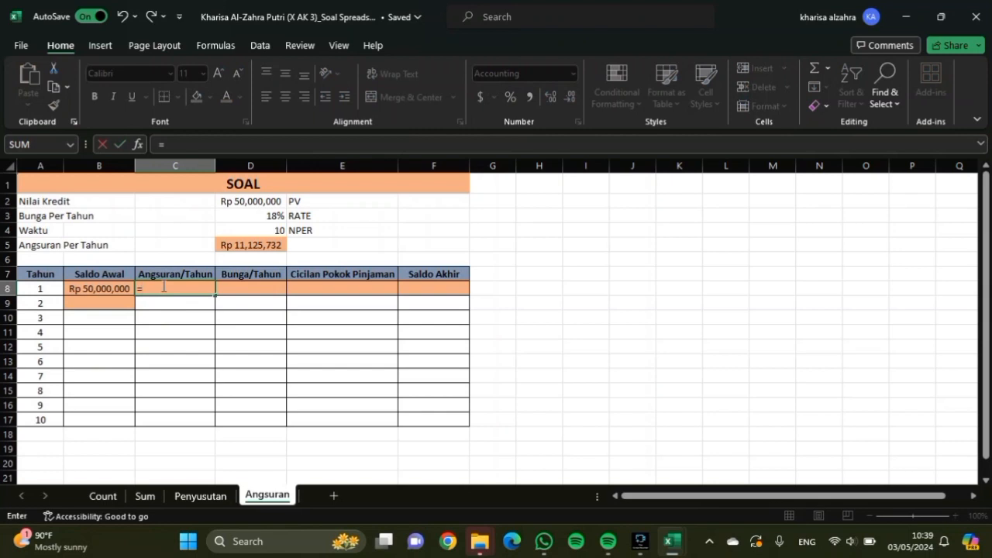
pyautogui.click(227, 248)
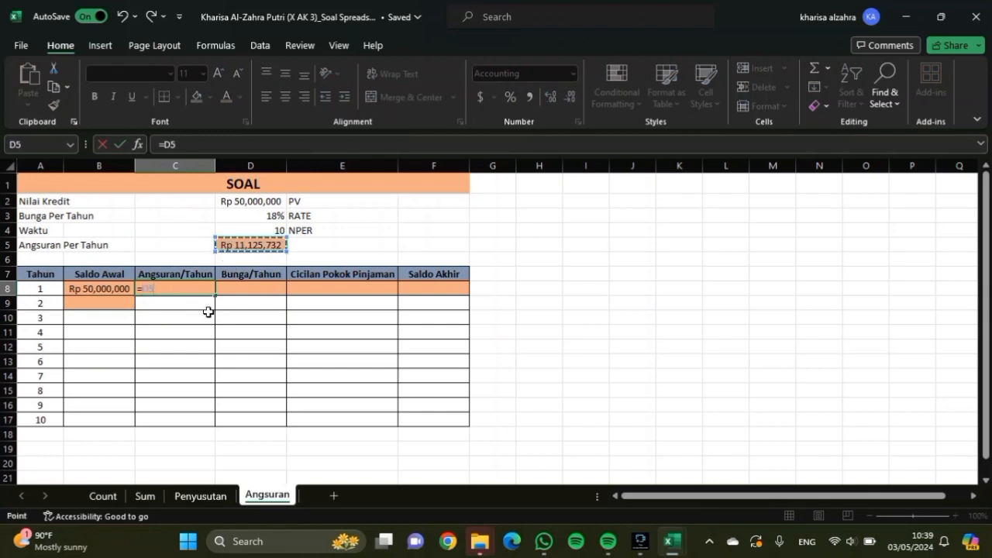
pyautogui.press('F4')
pyautogui.press('Return')
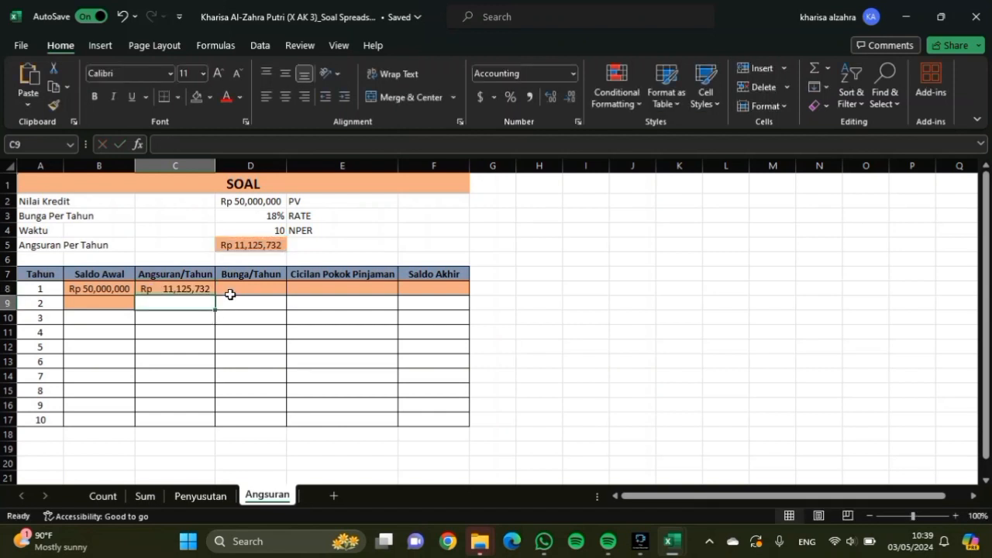
# - Enter =B8*$D$3 in D8 to calculate the first year's Bunga/Tahun with an absolute reference to the interest rate
pyautogui.click(232, 289)
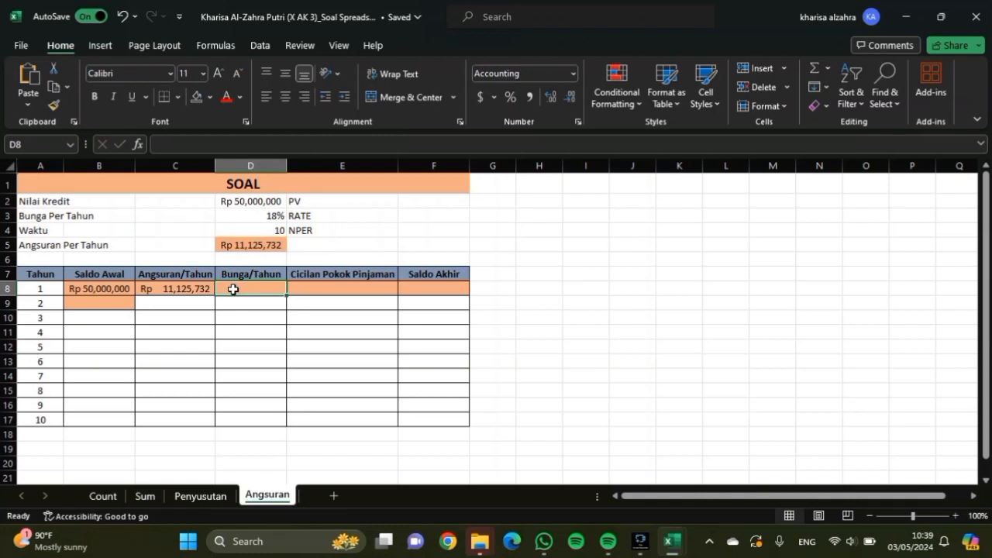
pyautogui.write('=')
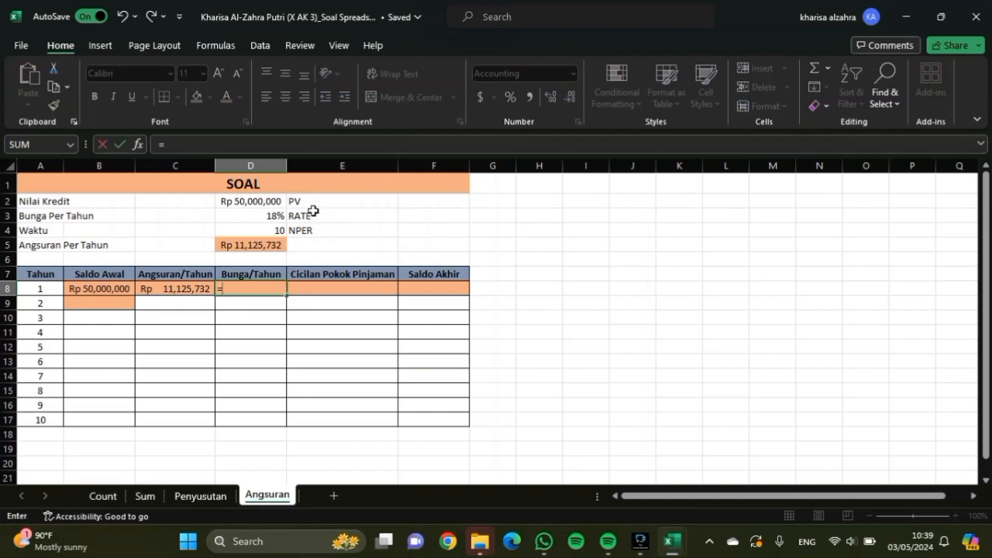
pyautogui.click(104, 287)
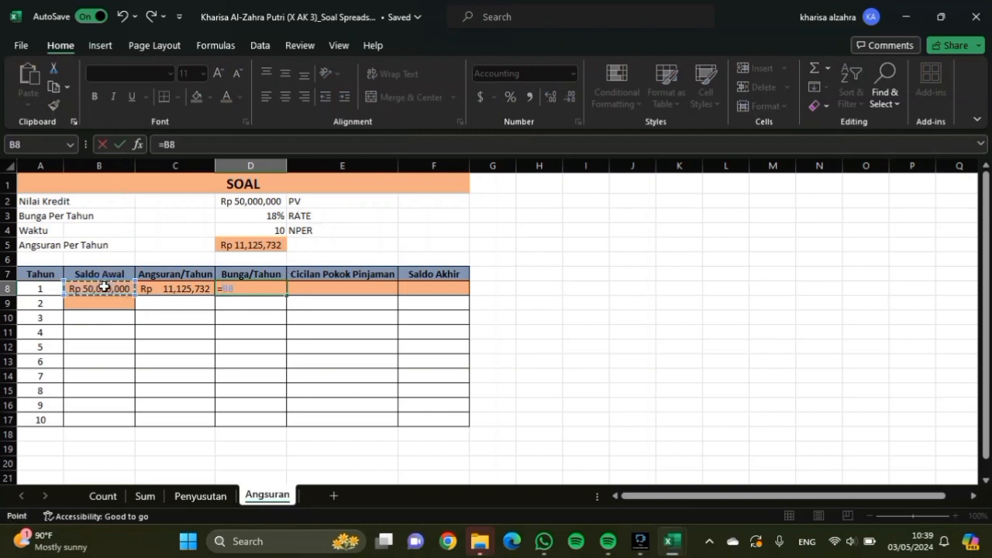
pyautogui.write('*')
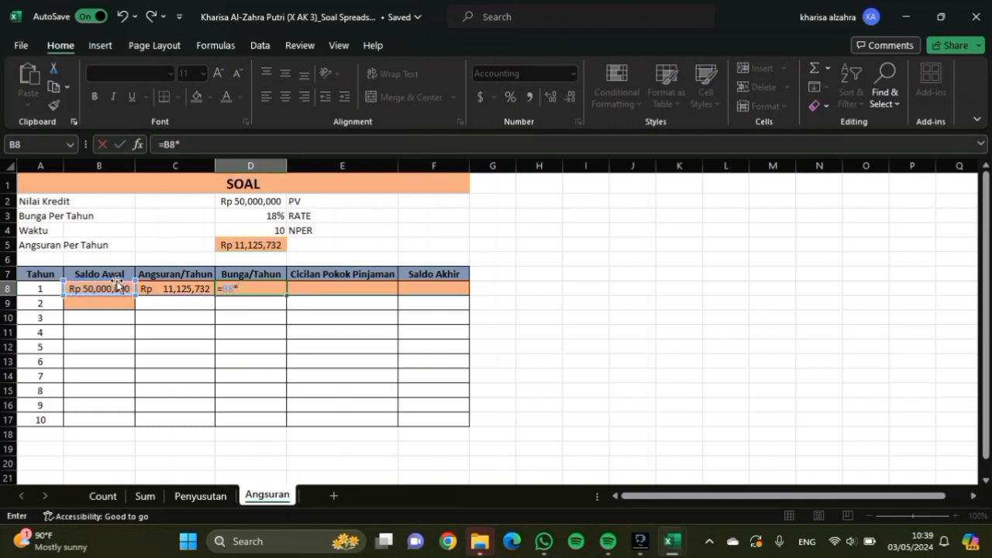
pyautogui.click(256, 215)
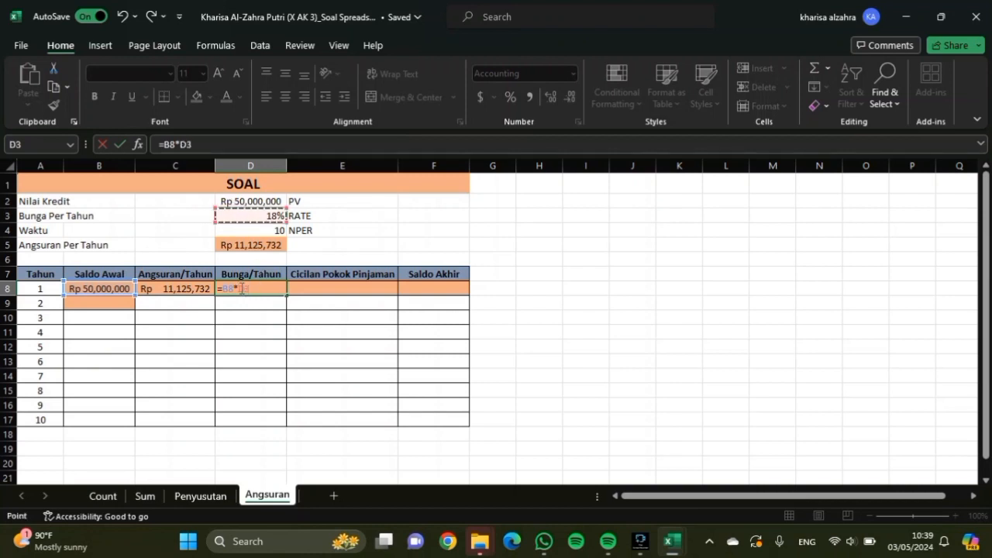
pyautogui.click(241, 288)
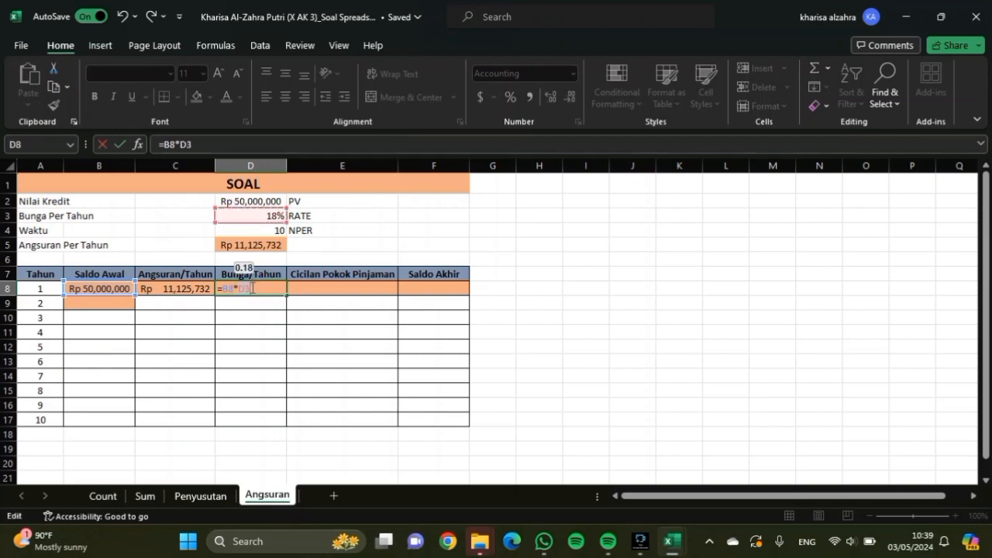
pyautogui.press('F4')
pyautogui.click(263, 288)
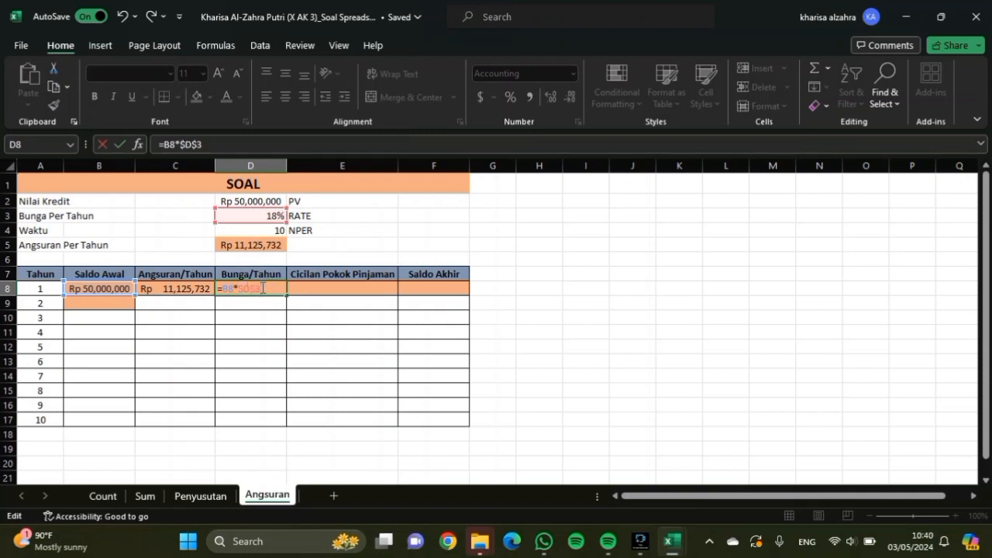
pyautogui.press('Return')
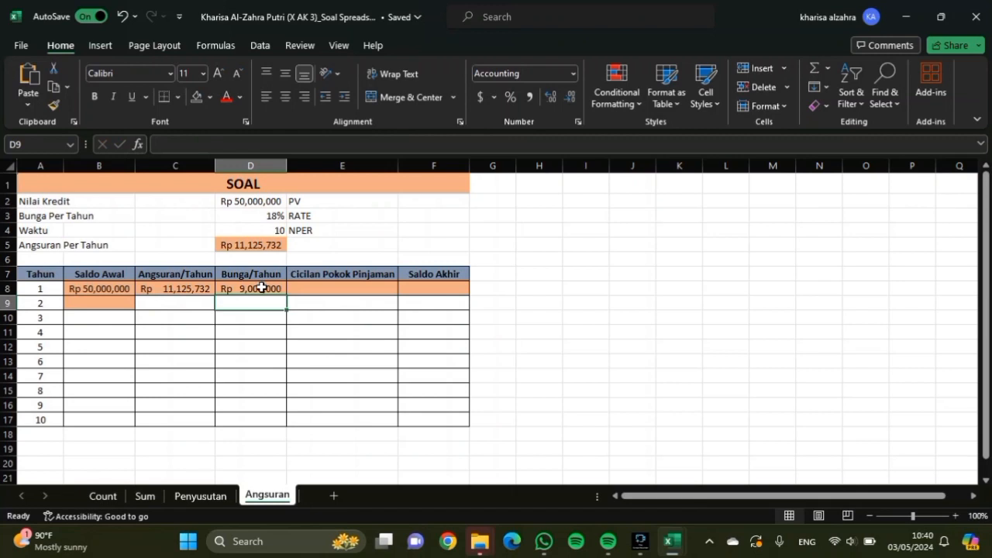
# - Enter =C8-D8 in E8 to calculate the first year's Cicilan Pokok Pinjaman
pyautogui.click(315, 291)
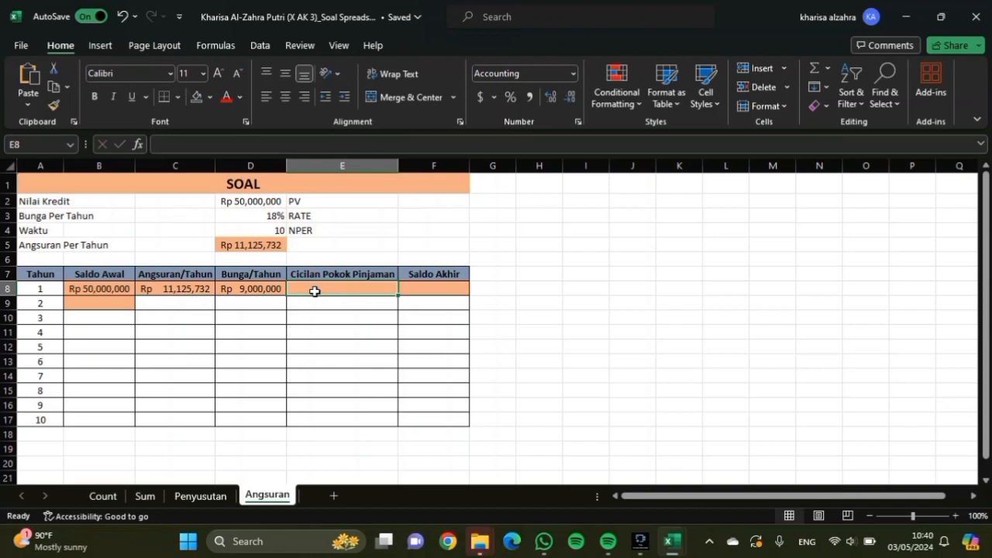
pyautogui.write('=')
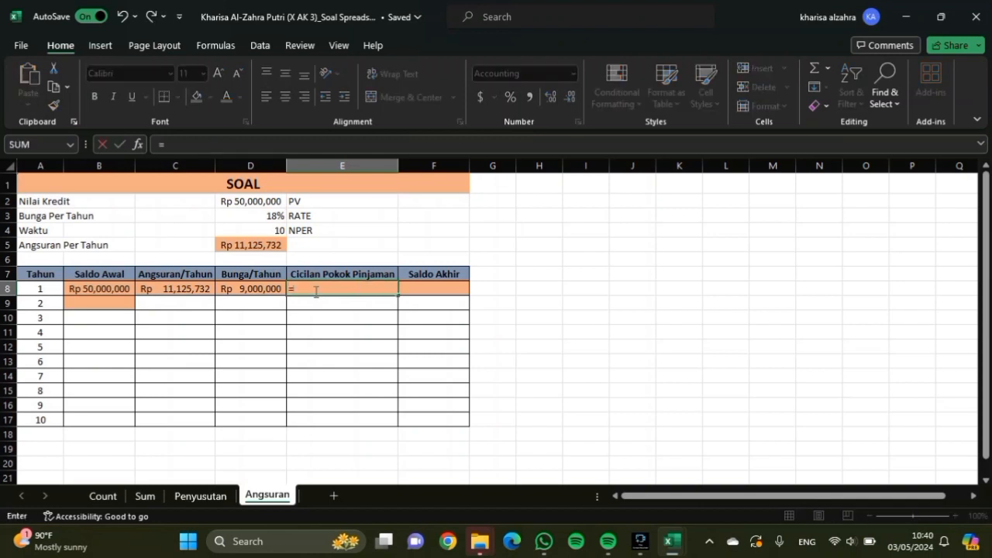
pyautogui.click(190, 288)
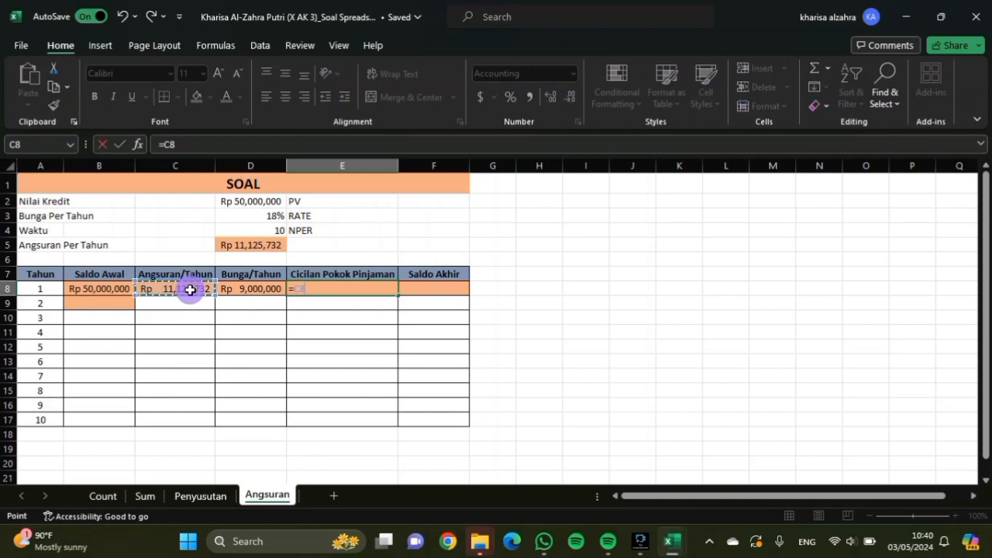
pyautogui.write('-')
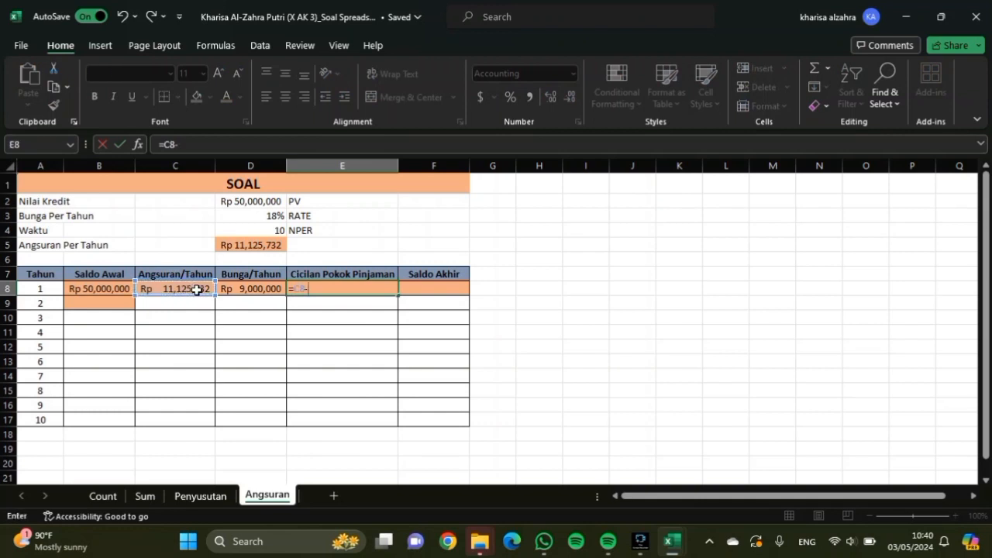
pyautogui.click(241, 290)
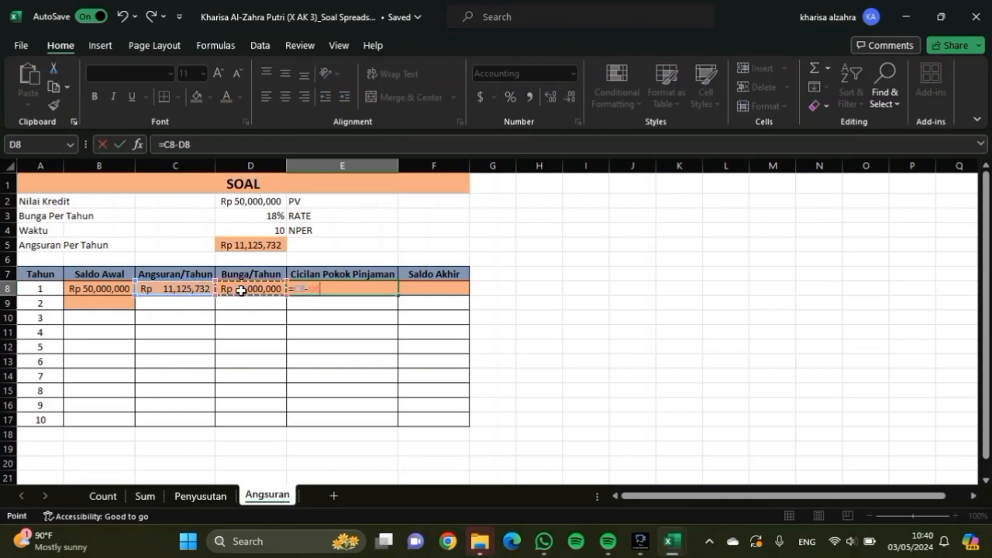
pyautogui.press('Return')
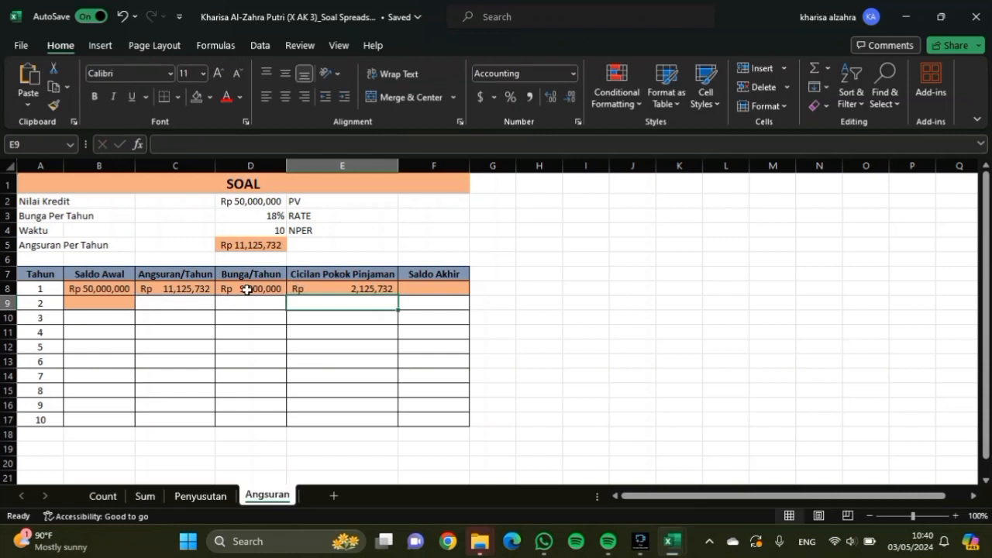
# - Enter =B8-E8 in F8 to calculate the first year's Saldo Akhir
pyautogui.click(450, 291)
pyautogui.write('=')
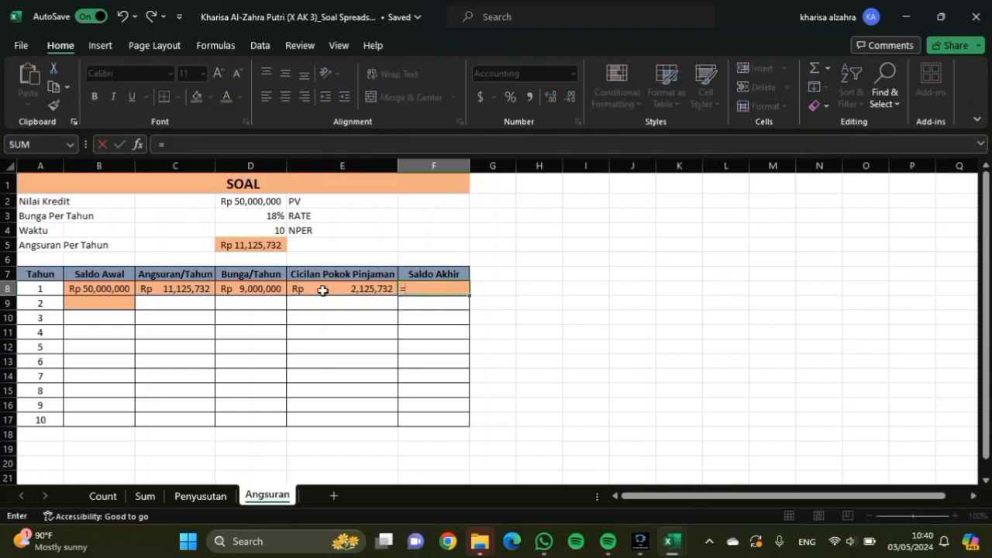
pyautogui.click(100, 288)
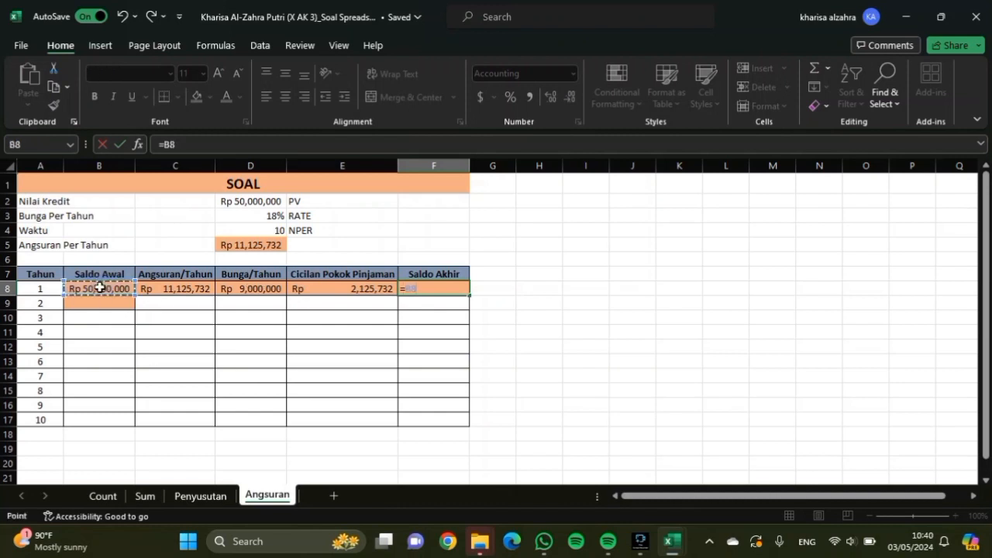
pyautogui.write('-')
pyautogui.click(328, 292)
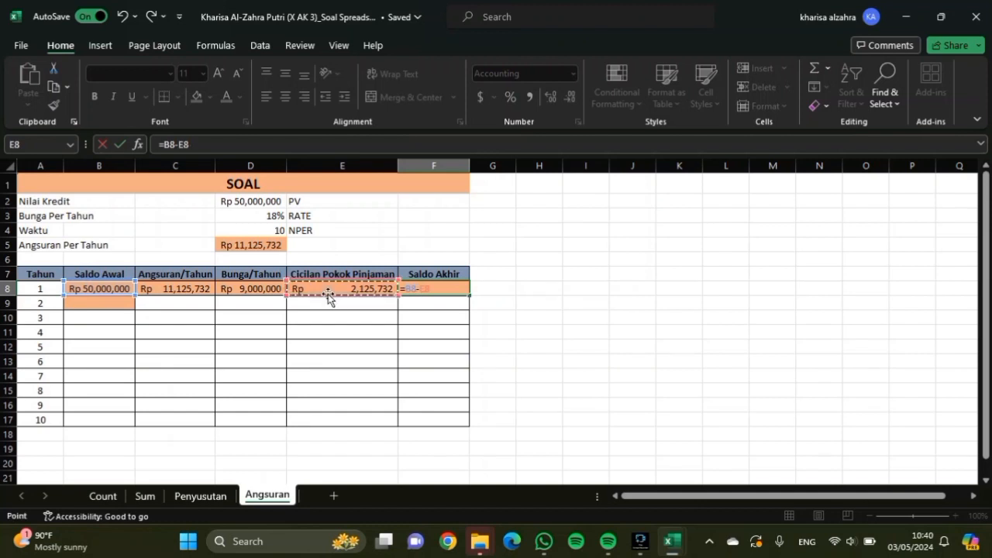
pyautogui.press('Return')
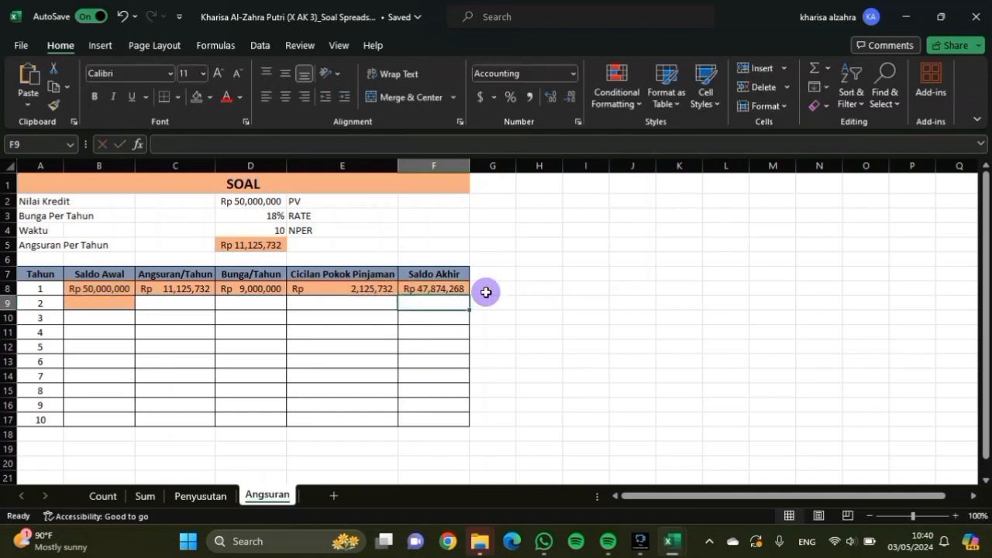
# - Enter =F8 in B9 to use the first year's Saldo Akhir as the second year's Saldo Awal
pyautogui.click(106, 289)
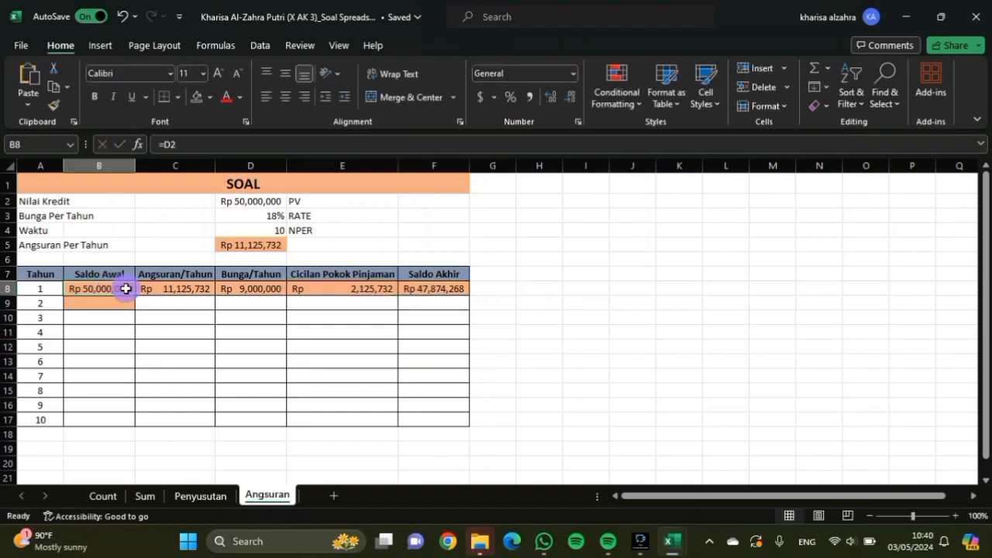
pyautogui.click(121, 302)
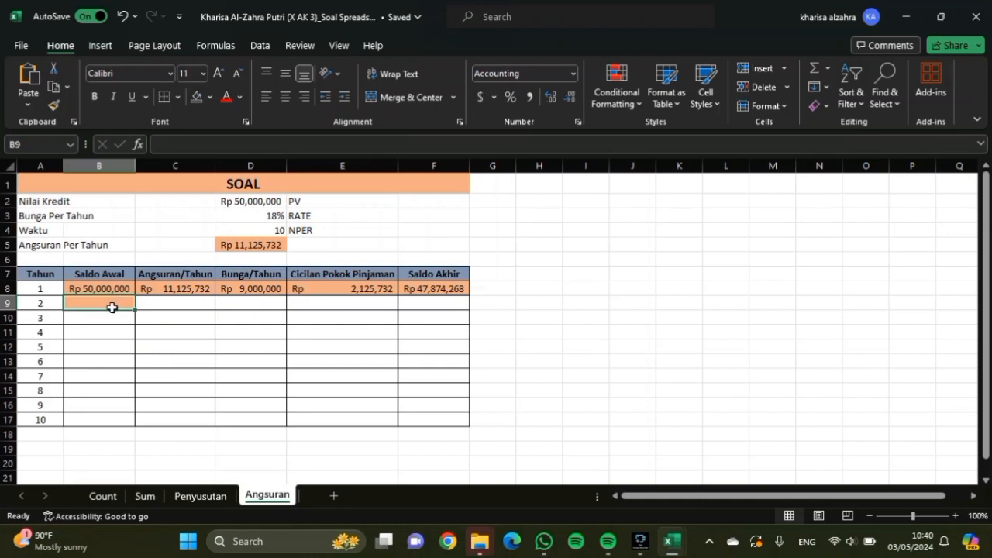
pyautogui.write('=')
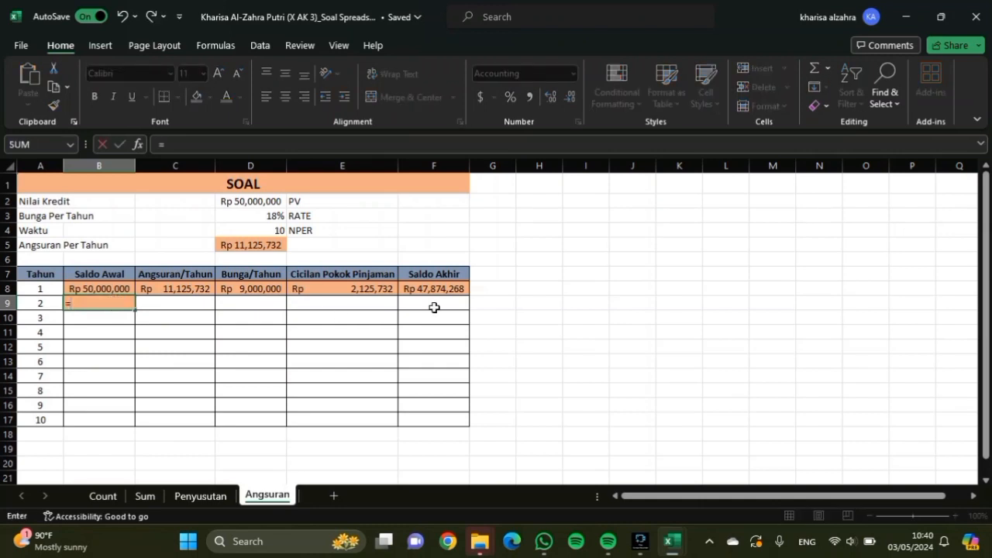
pyautogui.click(454, 286)
pyautogui.press('Return')
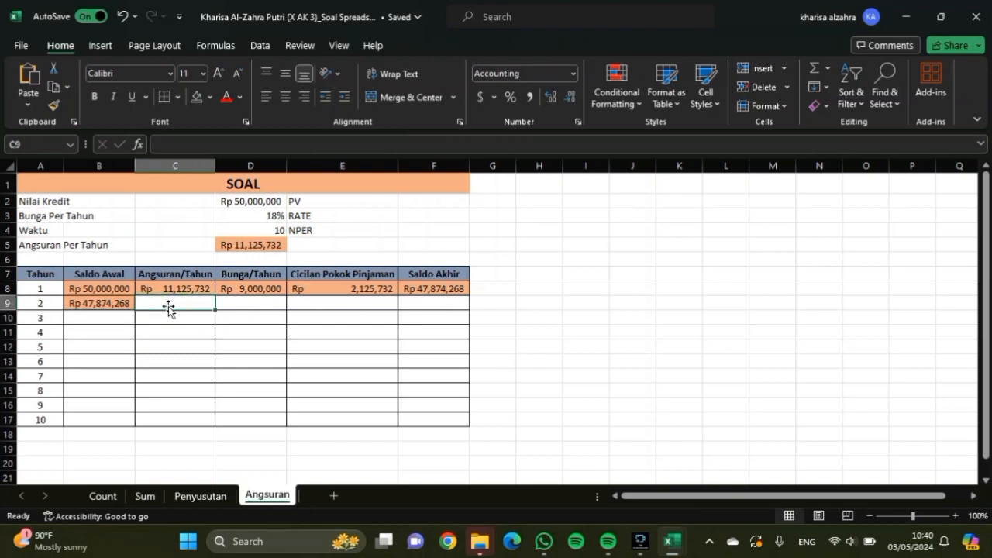
# - Remove the orange fill from the schedule cells B8:F9
pyautogui.moveTo(122, 288); pyautogui.dragTo(461, 306)
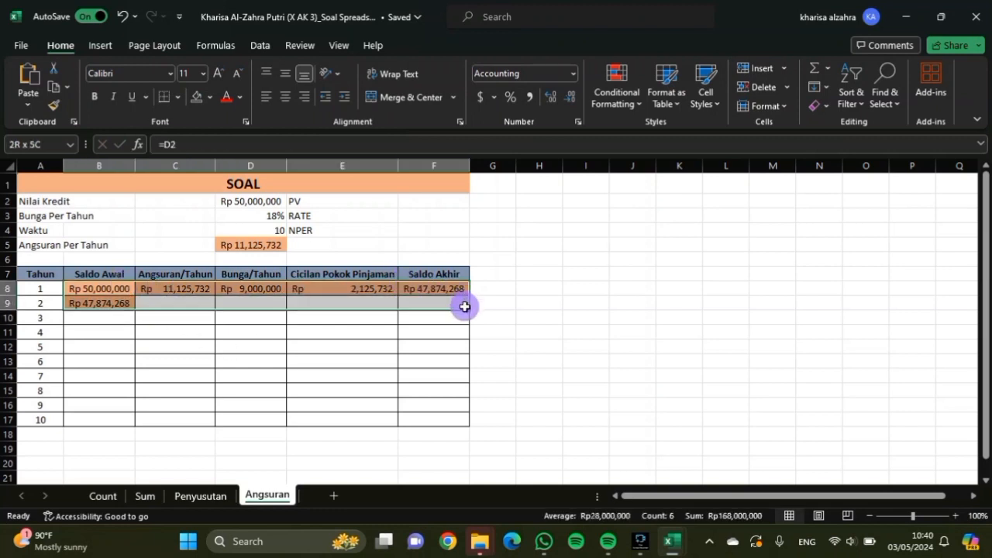
pyautogui.click(197, 98)
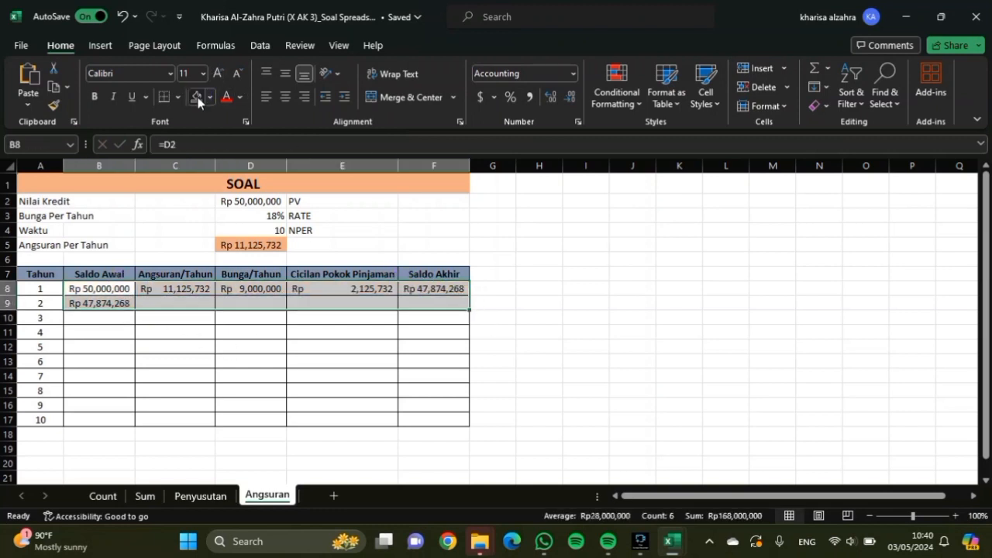
pyautogui.click(138, 360)
pyautogui.click(138, 309)
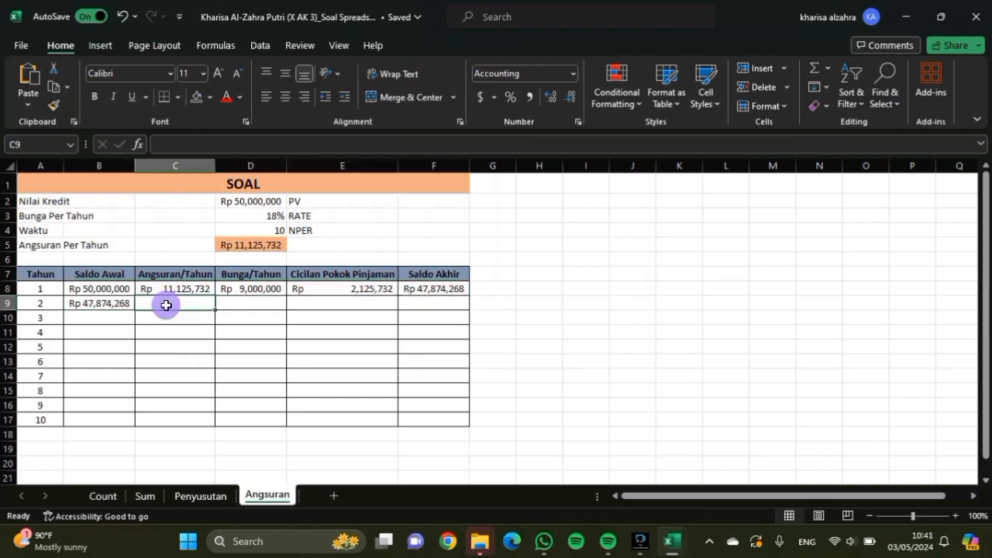
# - Fill the Saldo Awal formula from B9, Angsuran/Tahun from C8 and Bunga/Tahun from D8 down to row 17
pyautogui.click(127, 302)
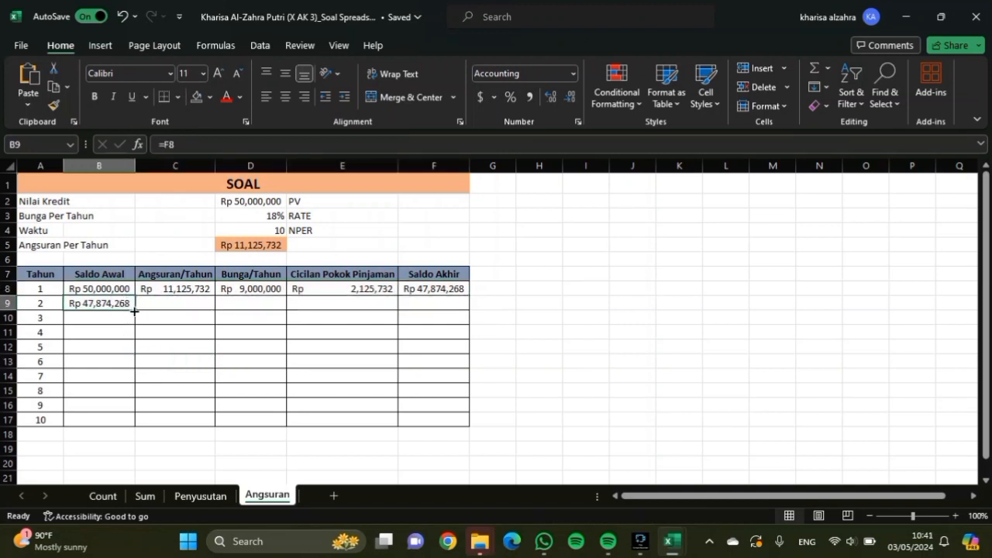
pyautogui.doubleClick(134, 311)
pyautogui.click(185, 288)
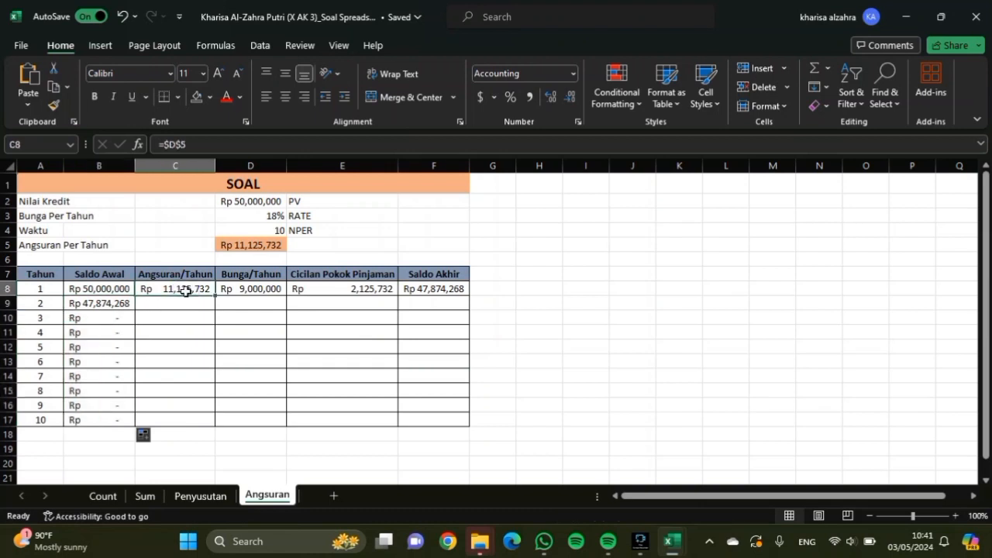
pyautogui.moveTo(214, 296); pyautogui.dragTo(215, 423)
pyautogui.click(280, 289)
pyautogui.moveTo(286, 294); pyautogui.dragTo(290, 432)
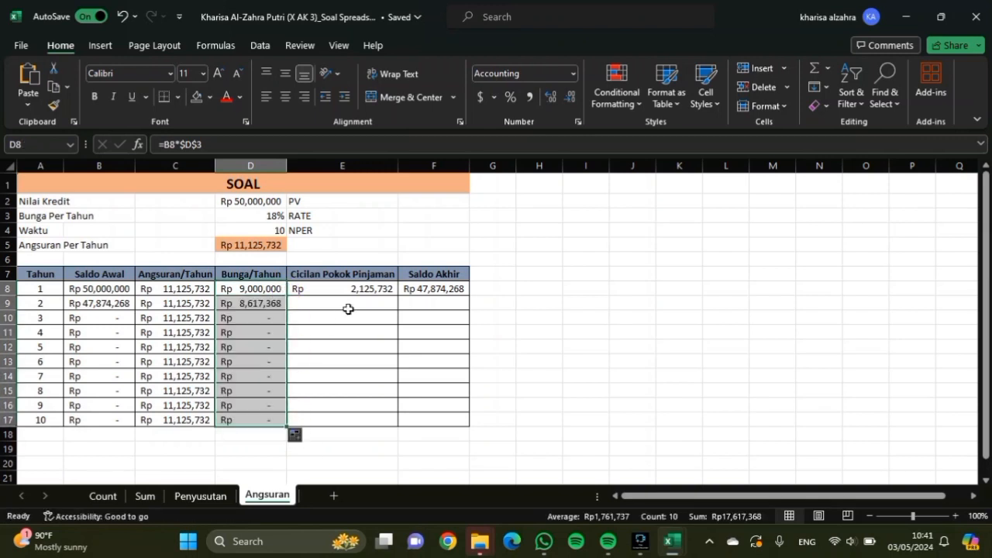
# - Fill the Cicilan Pokok Pinjaman formula from E8 and the Saldo Akhir formula from F8 down to row 17
pyautogui.click(361, 290)
pyautogui.moveTo(398, 293); pyautogui.dragTo(414, 432)
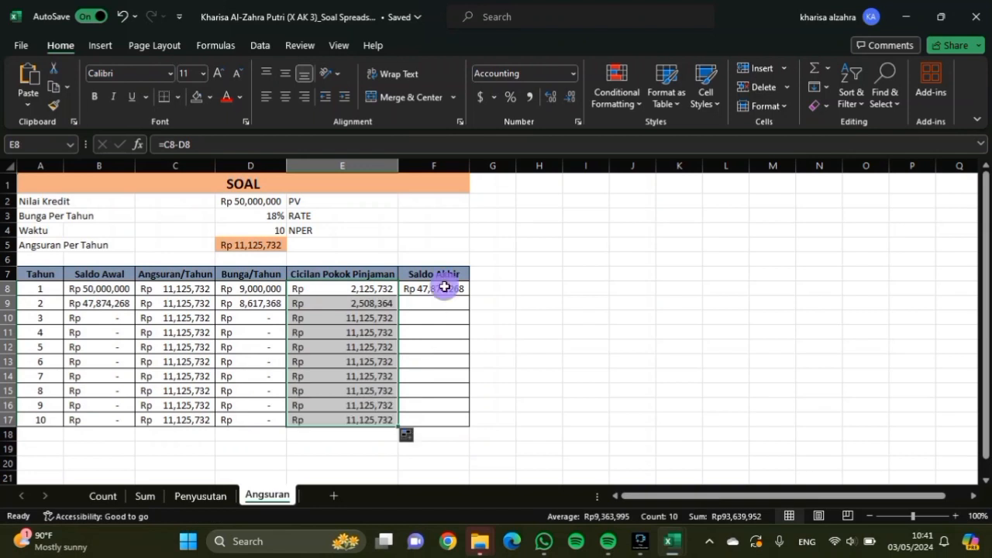
pyautogui.click(444, 287)
pyautogui.moveTo(469, 296); pyautogui.dragTo(496, 421)
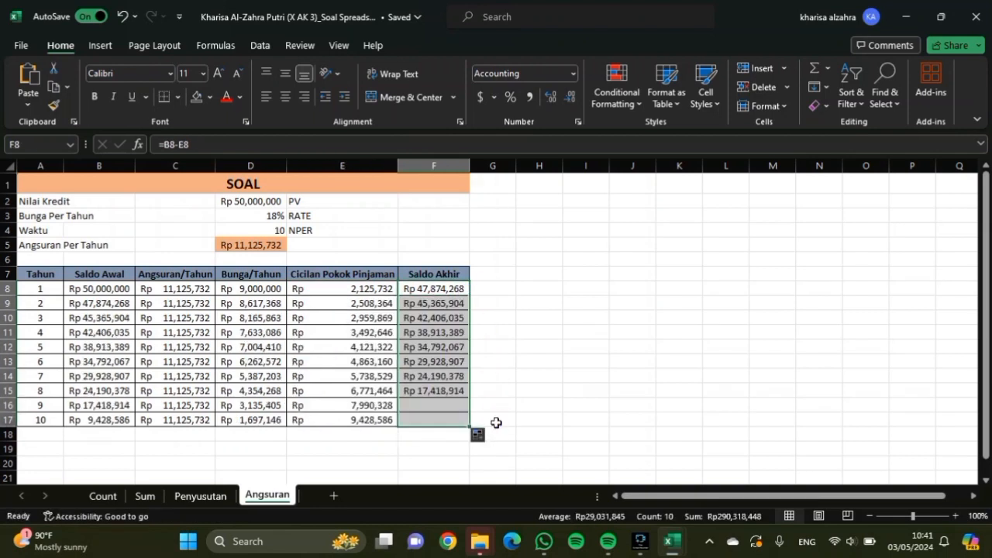
pyautogui.click(496, 362)
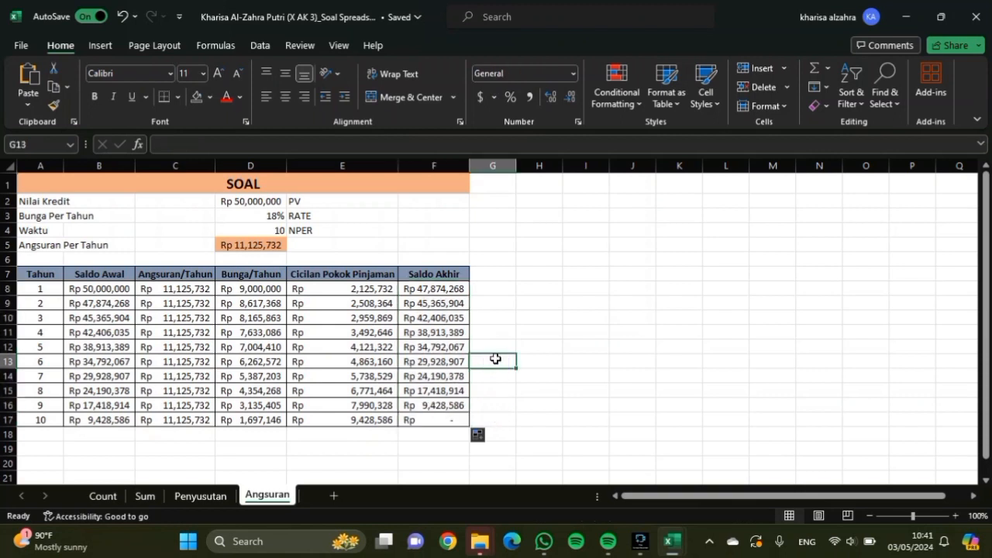
pyautogui.click(514, 313)
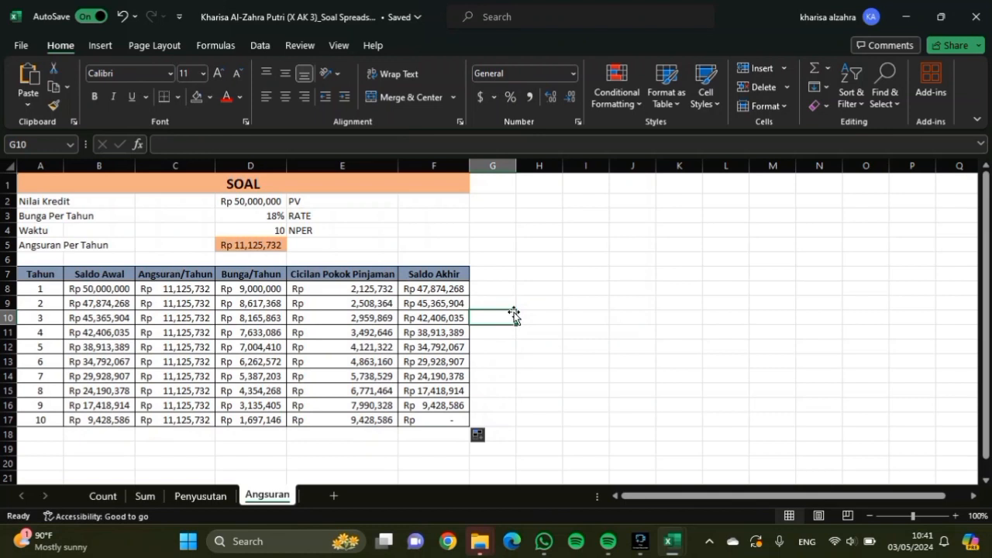
pyautogui.click(567, 258)
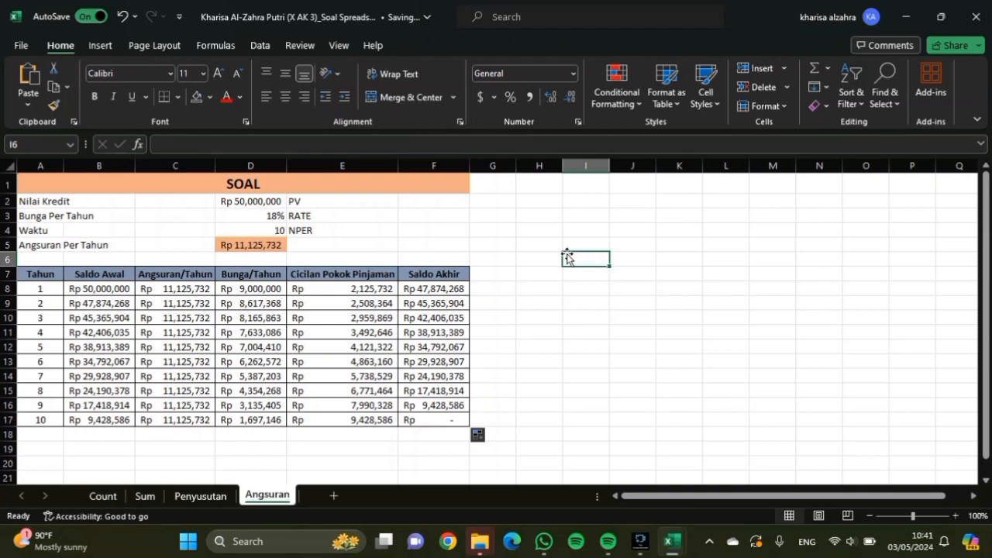